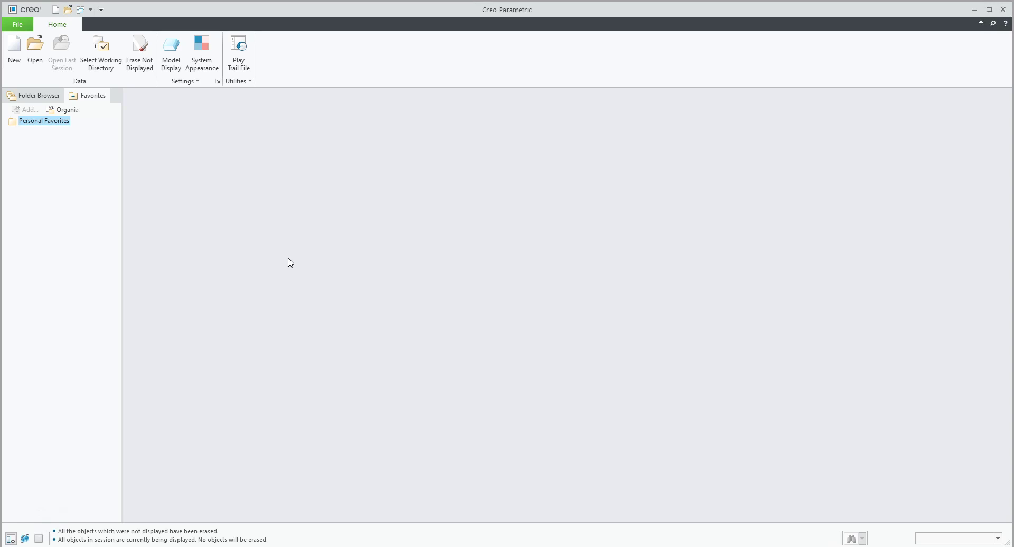
Create a new solid part named MM and start an Extrude feature
left_click(14, 51)
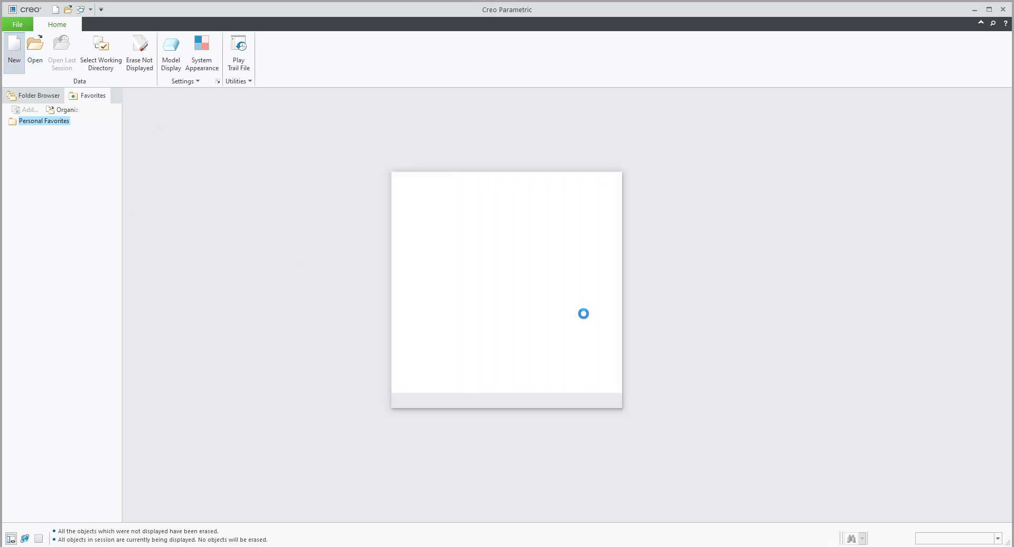
type("mm")
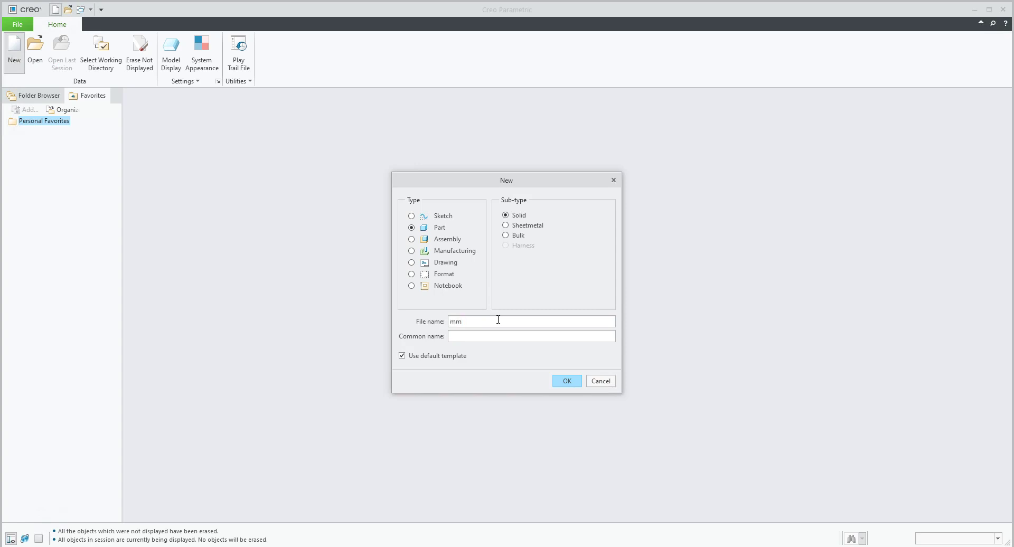
key("Return")
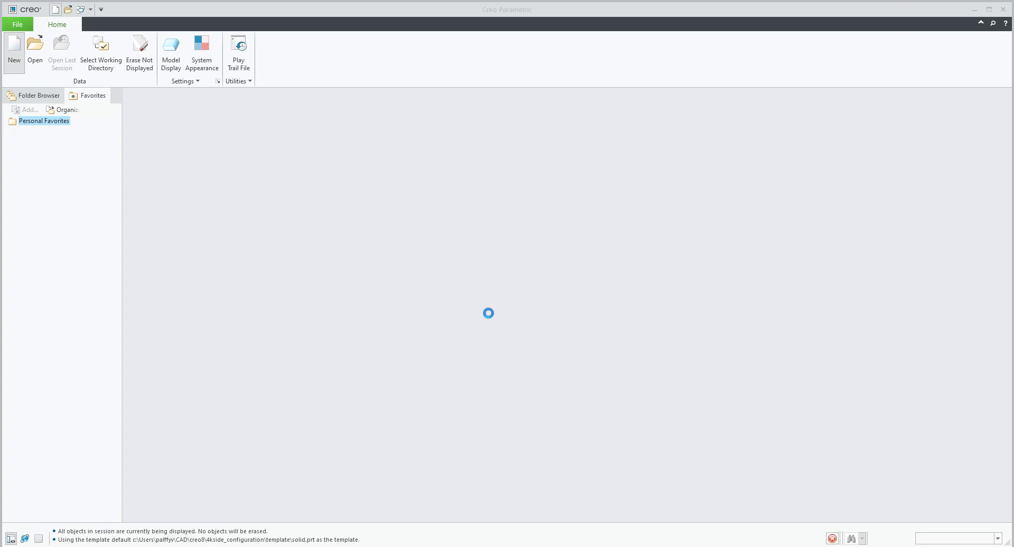
left_click(396, 50)
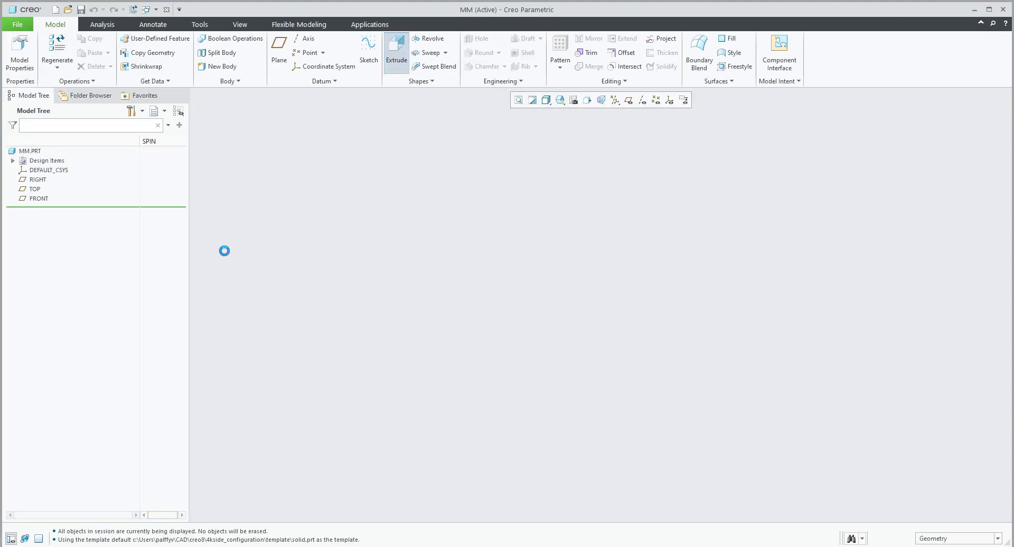
On the FRONT plane, sketch a rectangle from the origin with width 254
left_click(39, 201)
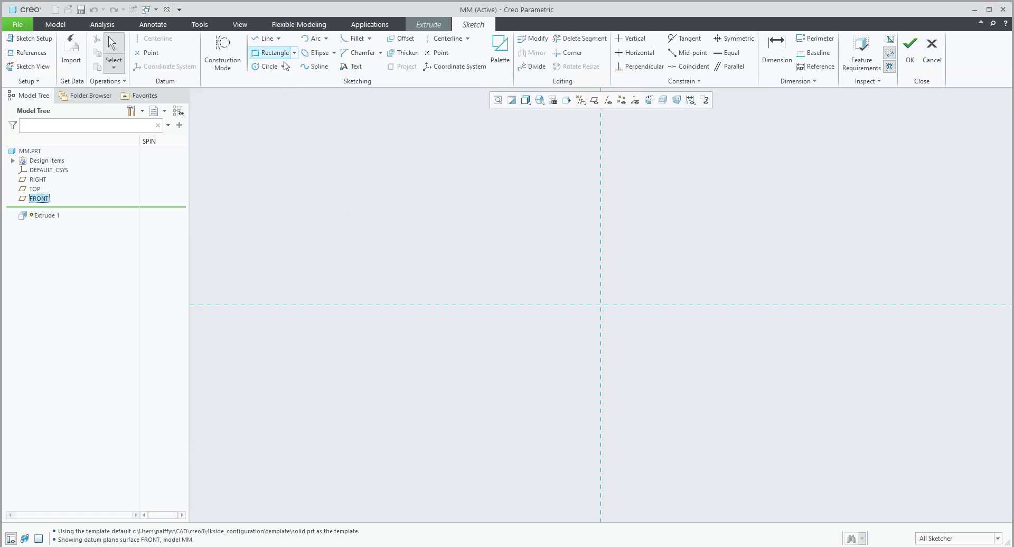
left_click(272, 52)
left_click(601, 305)
left_click(802, 222)
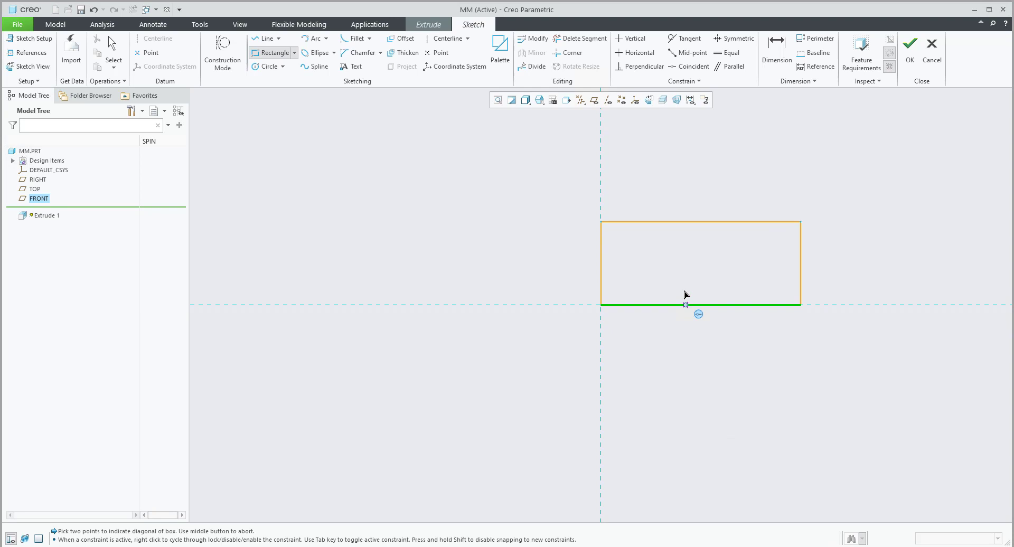
middle_click(683, 292)
left_click_drag(677, 295, 691, 361)
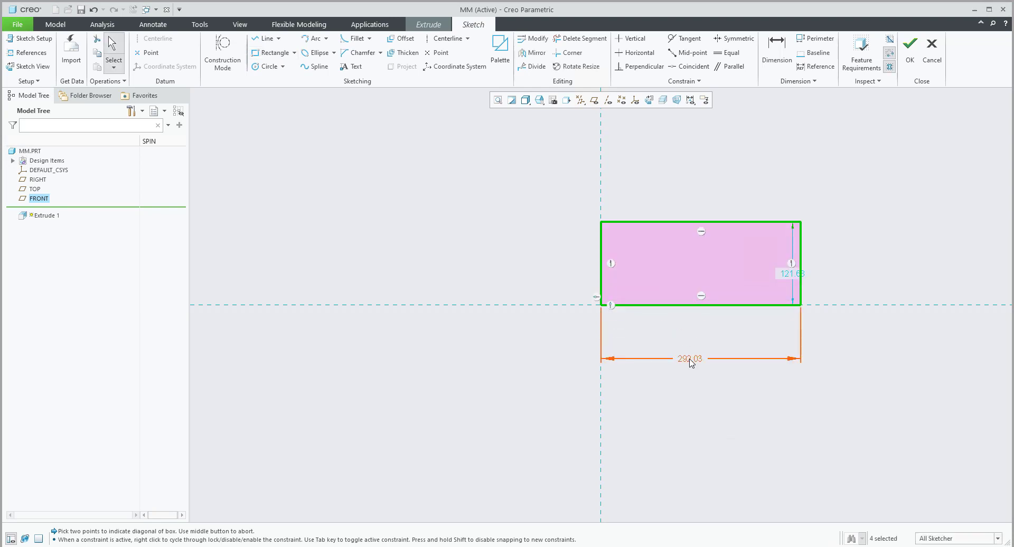
double_click(691, 358)
type("254")
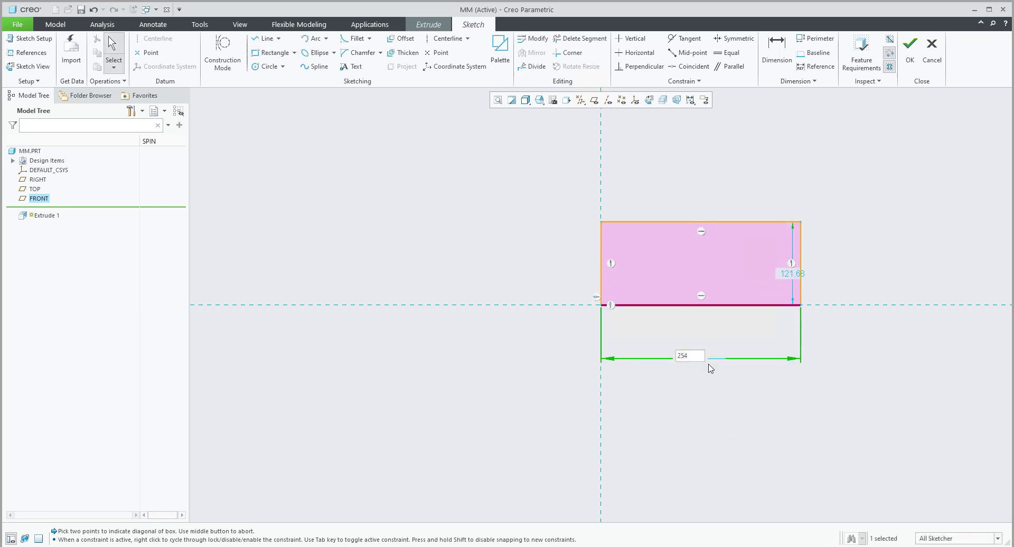
key("Return")
left_click(811, 405)
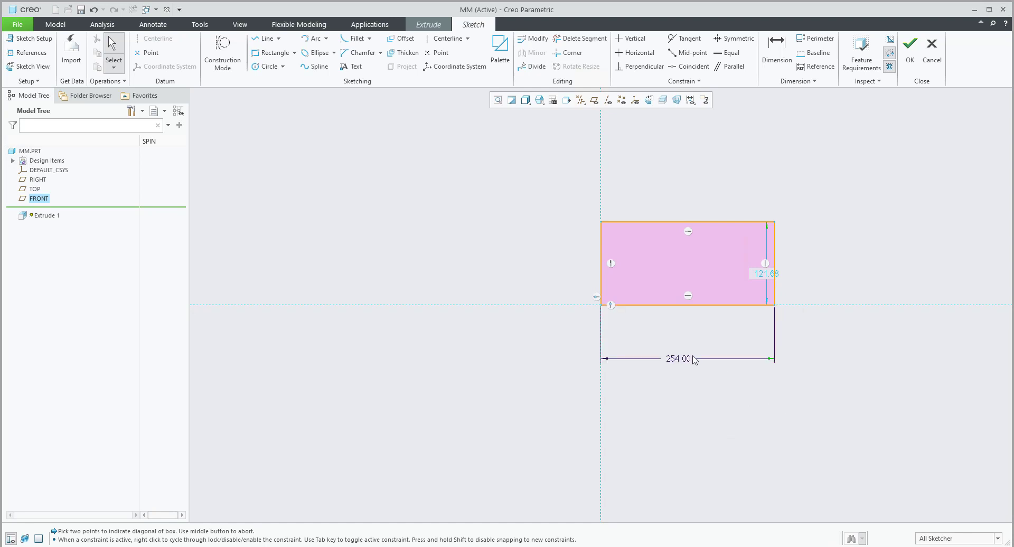
Draw a smaller inner rectangle and dimension the gap between the right edges (113.39)
left_click(272, 53)
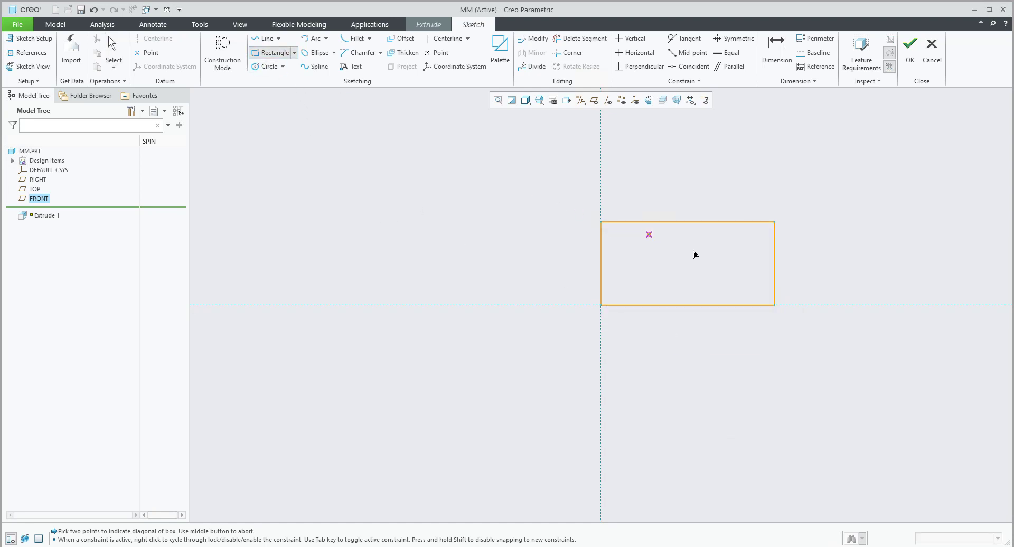
left_click(632, 243)
left_click(697, 274)
middle_click(698, 273)
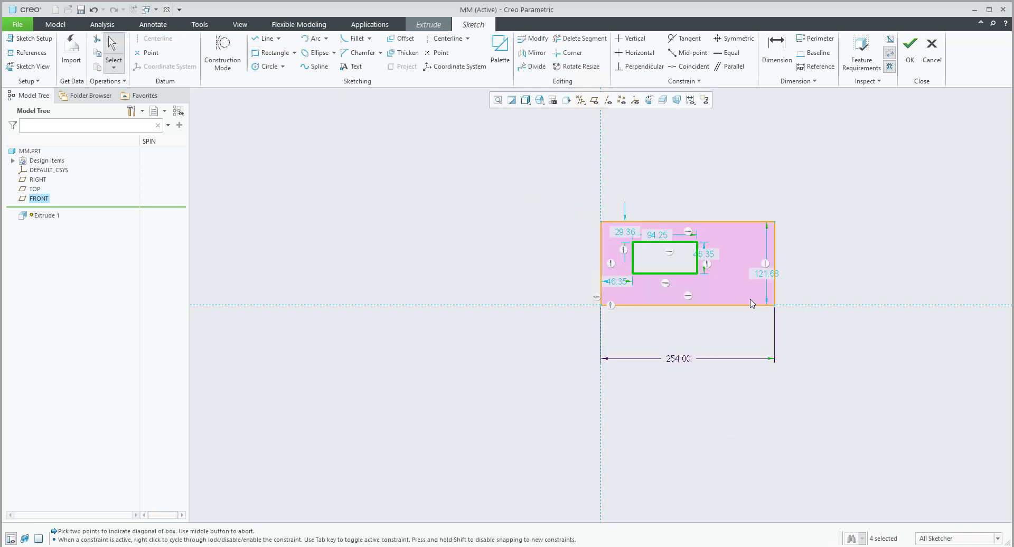
left_click(777, 50)
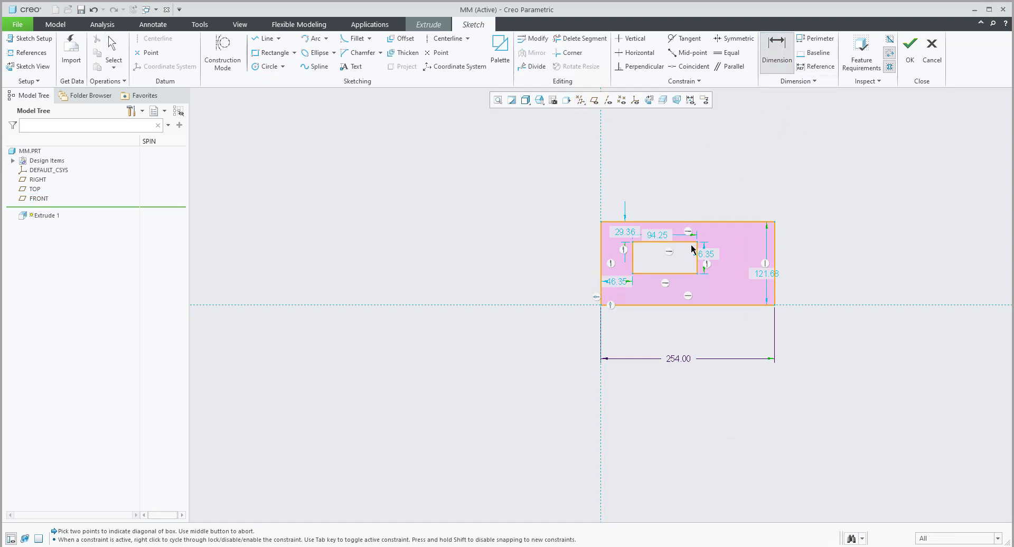
left_click(774, 250)
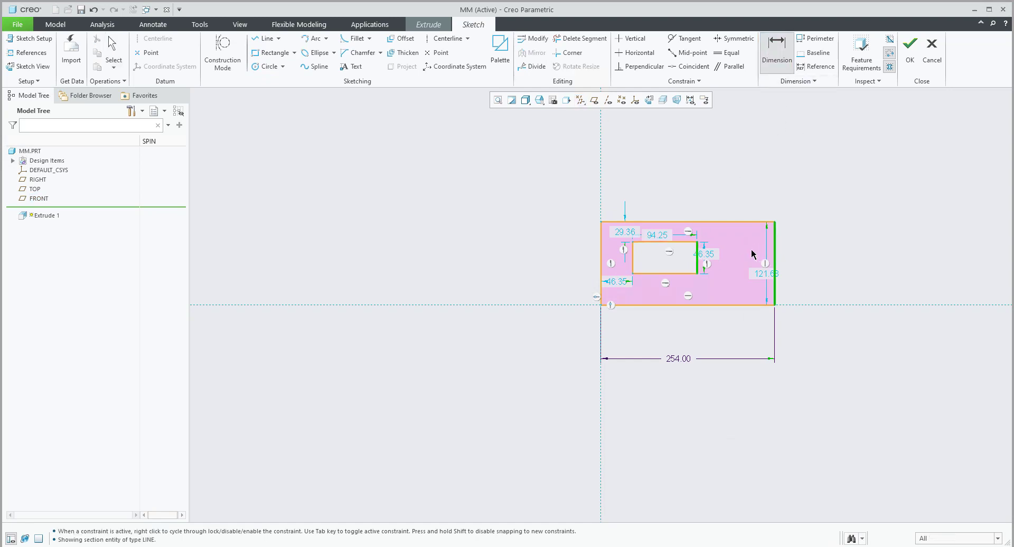
middle_click(753, 252)
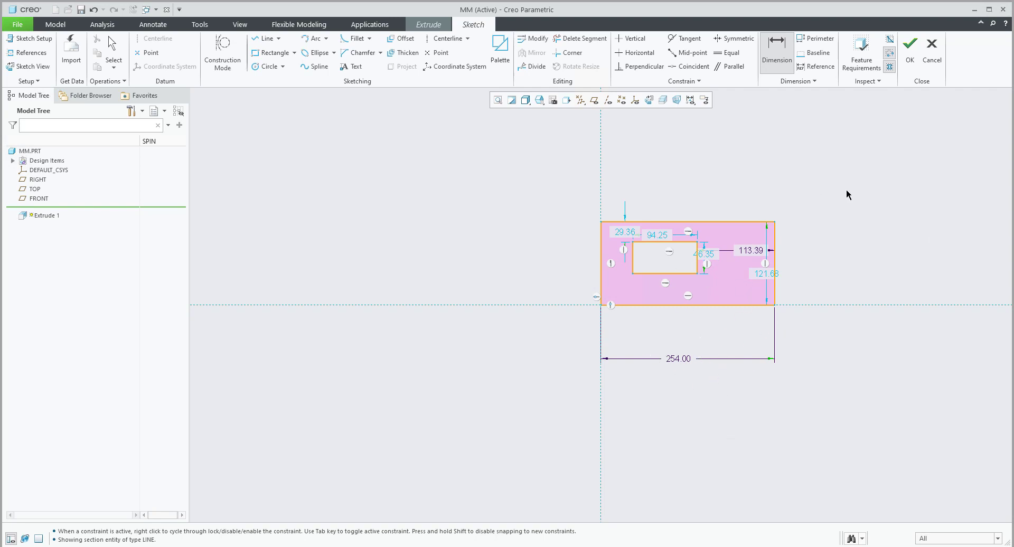
Complete Extrude 1 as a solid block and confirm mmKs units in Model Properties
middle_click(738, 178)
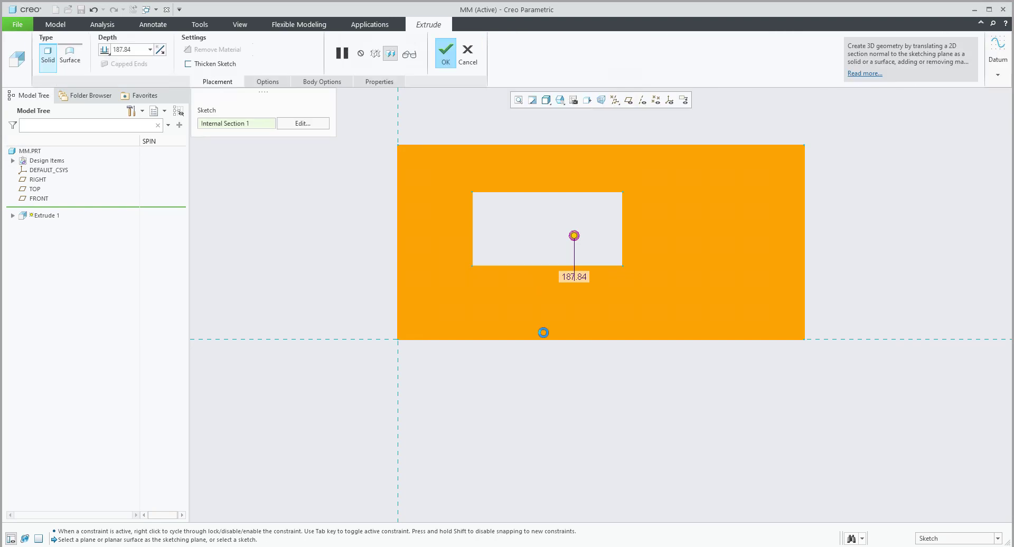
middle_click(542, 334)
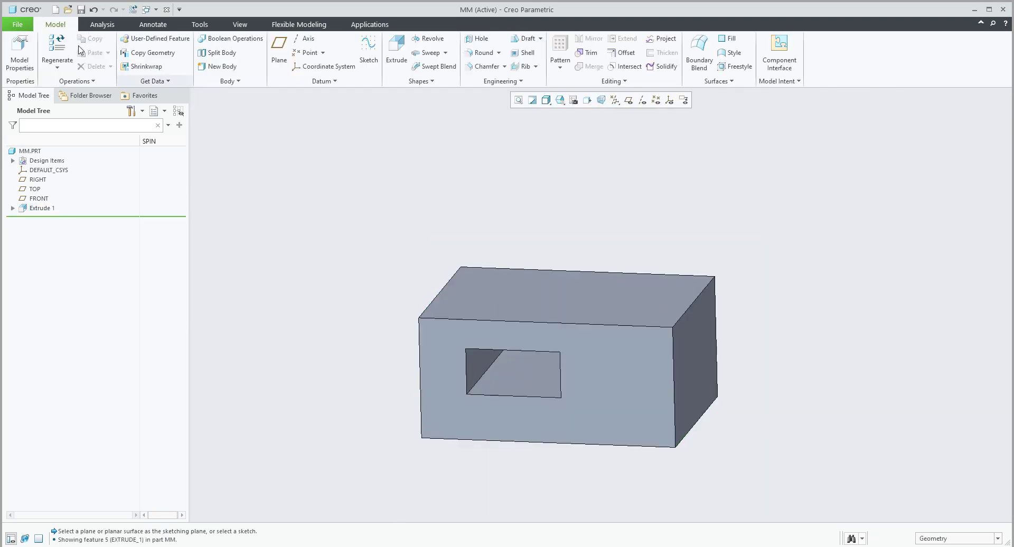
left_click(21, 56)
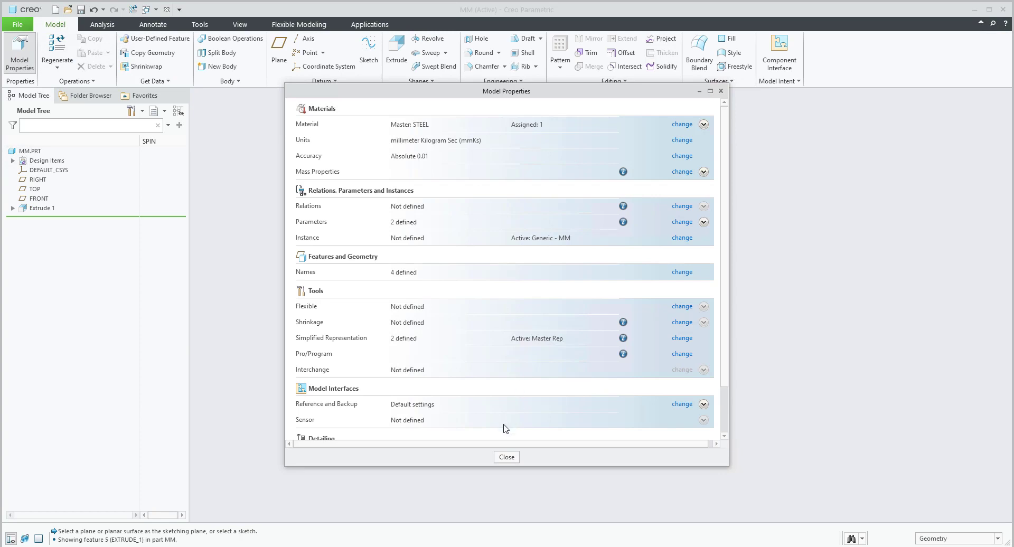
left_click(505, 457)
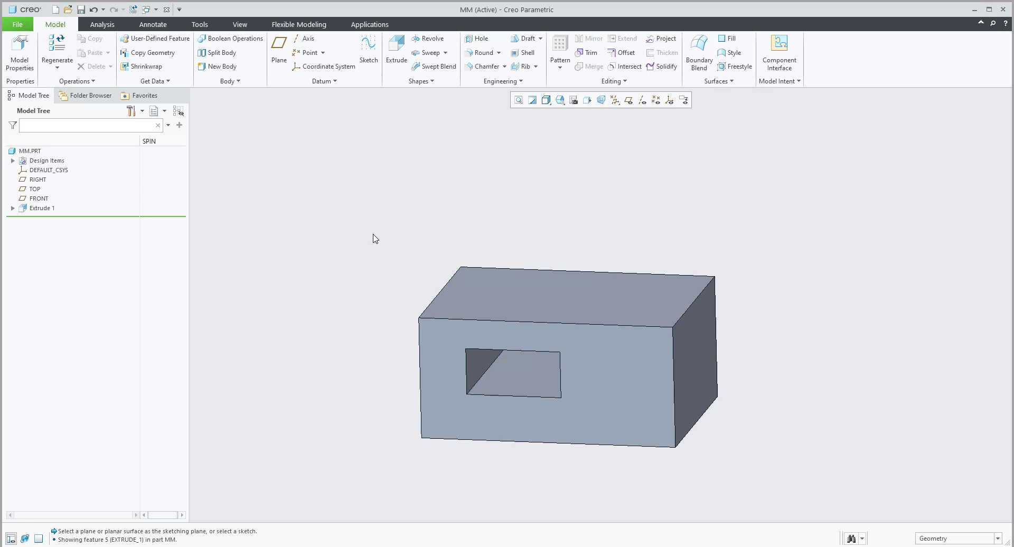
Create a new empty part named INCH with Ctrl+N
key("ctrl+n")
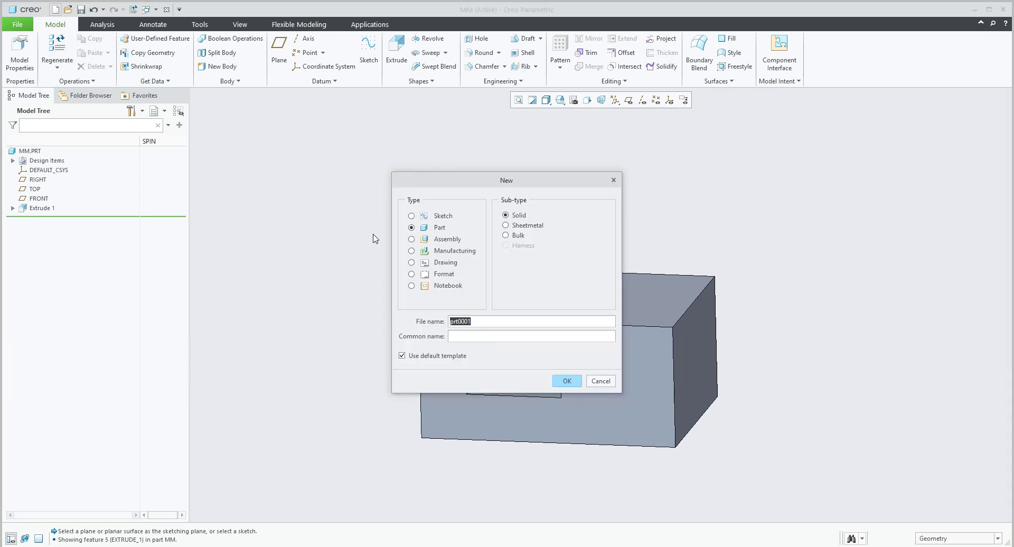
type("inch")
key("Return")
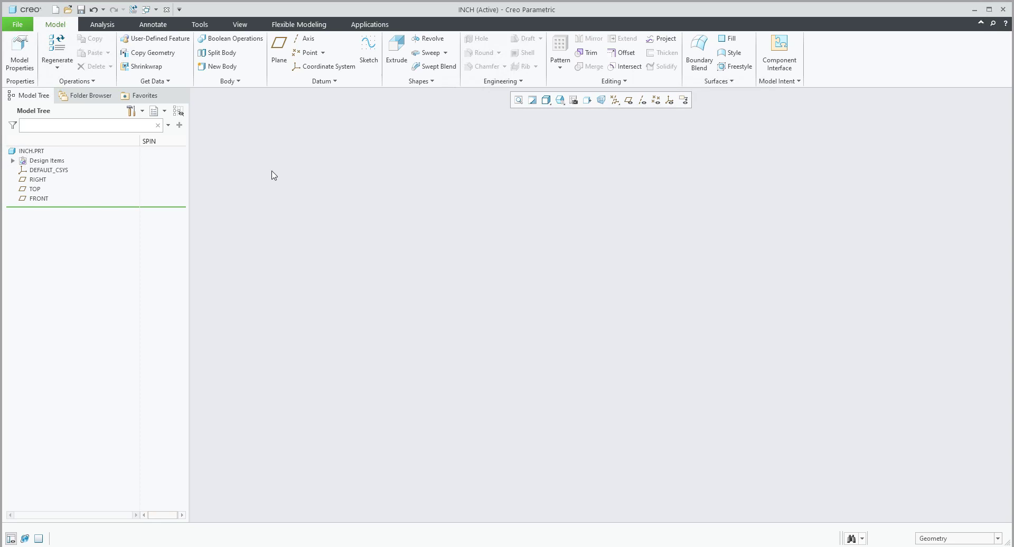
Merge mm.prt into INCH as External Add Bodies at its default placement
left_click(153, 82)
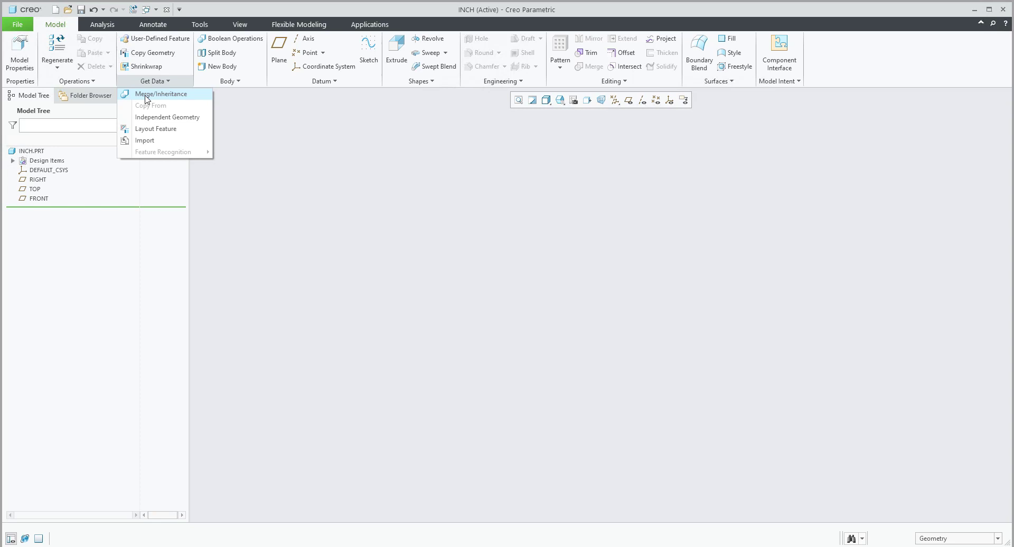
left_click(147, 98)
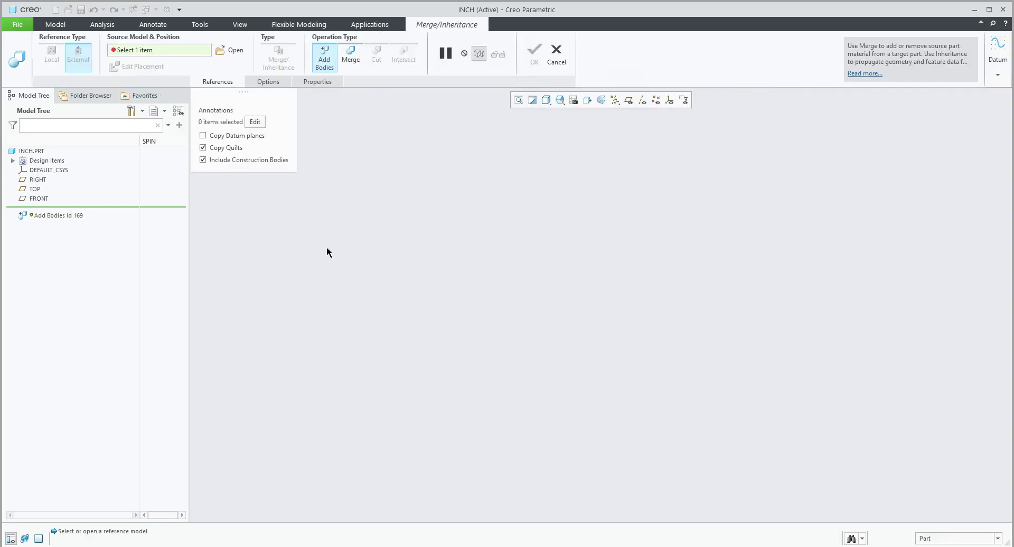
left_click(231, 54)
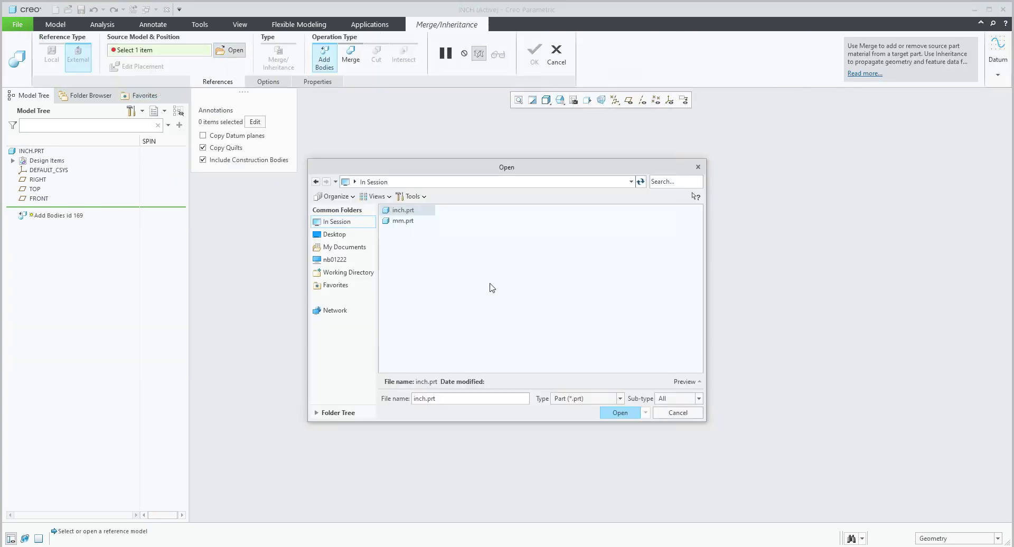
double_click(403, 222)
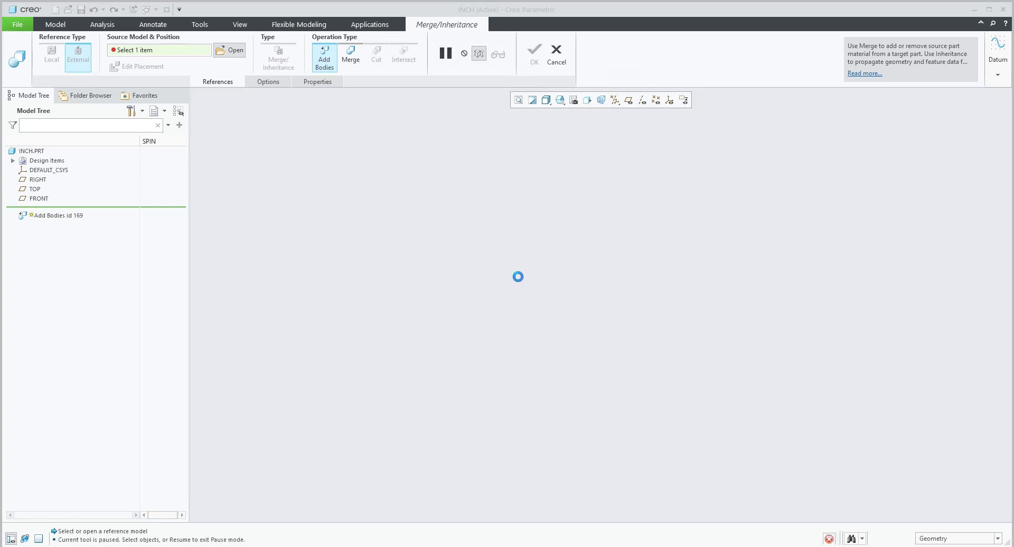
left_click(918, 165)
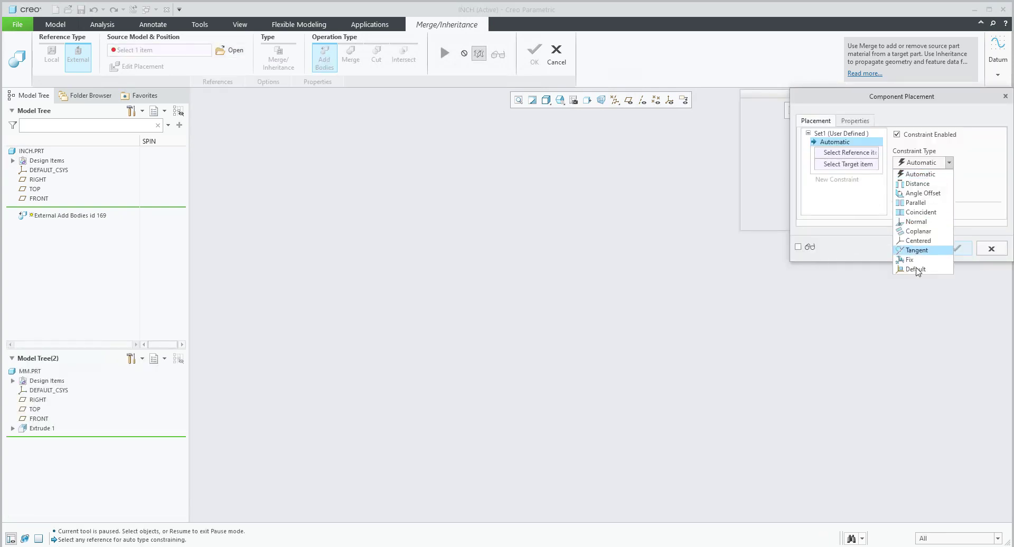
left_click(938, 272)
left_click(955, 254)
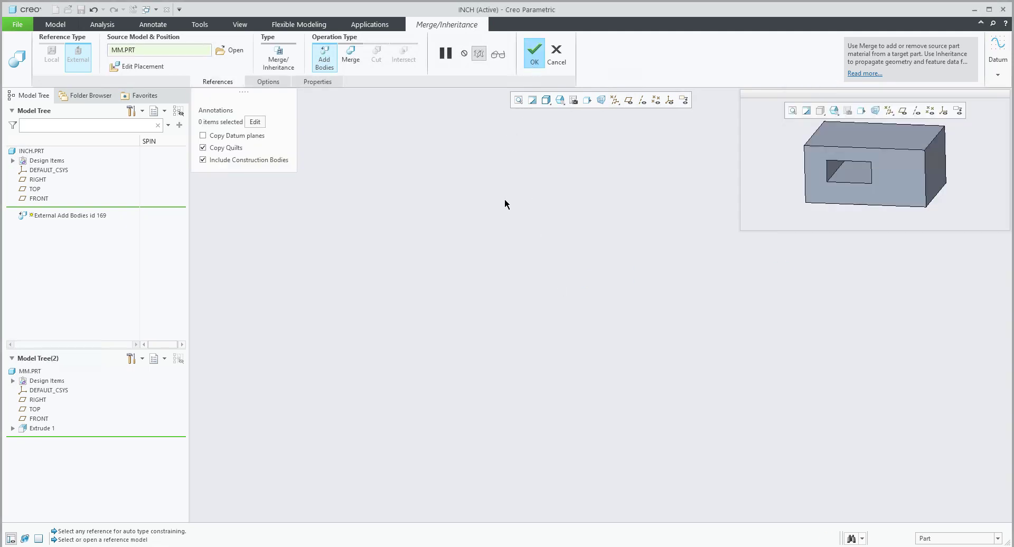
left_click(533, 54)
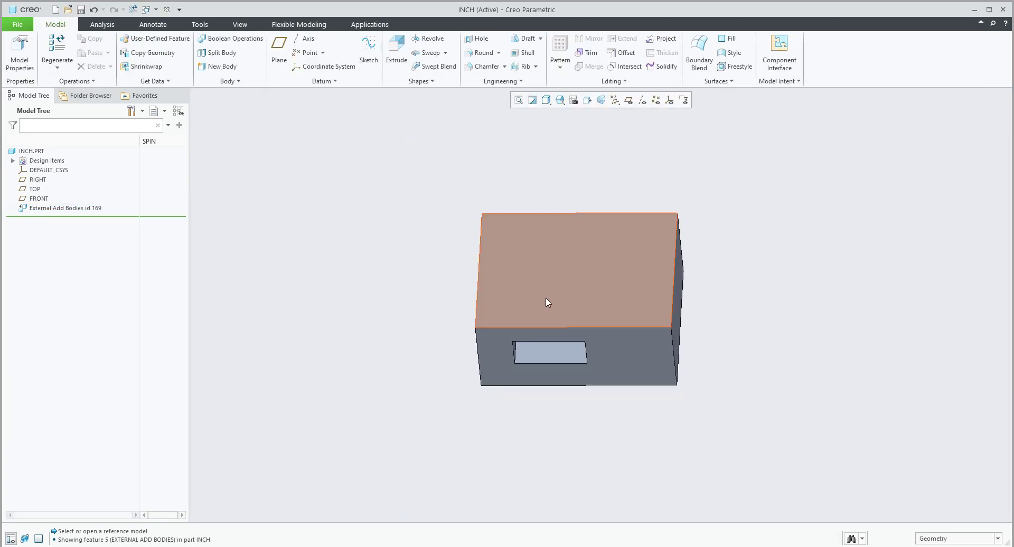
Reset INCH to standard orientation and open the MM reference model of External Add Bodies
key("ctrl+d")
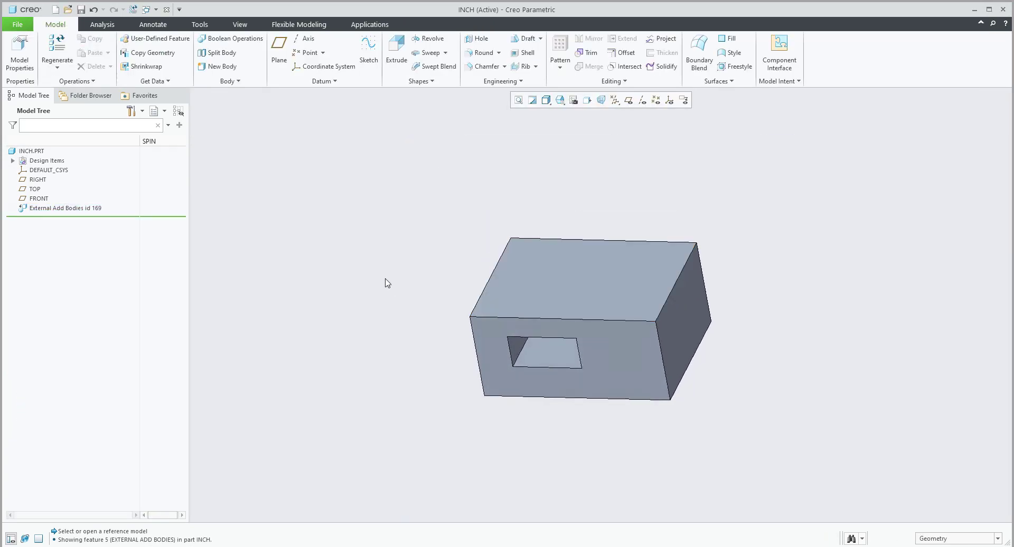
left_click(70, 209)
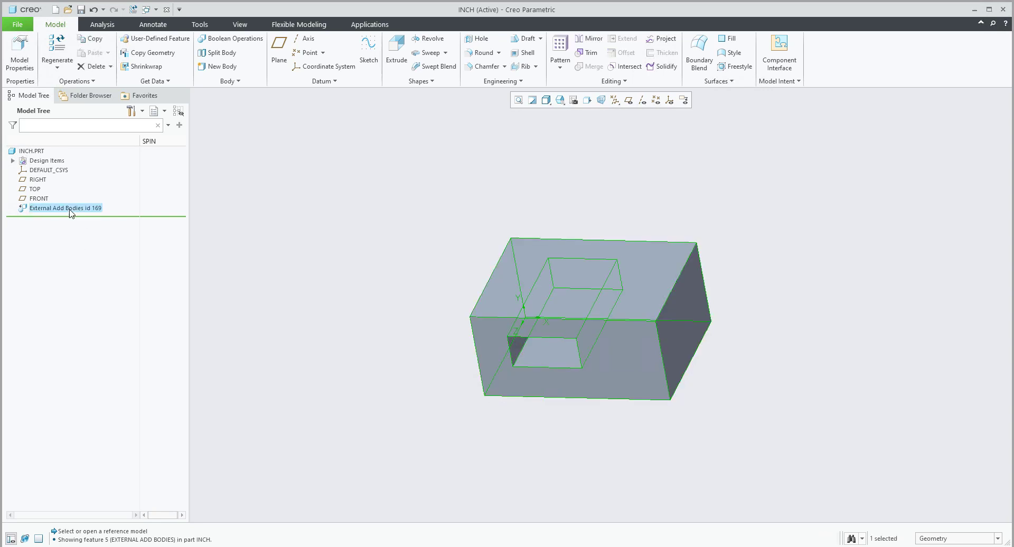
right_click(70, 210)
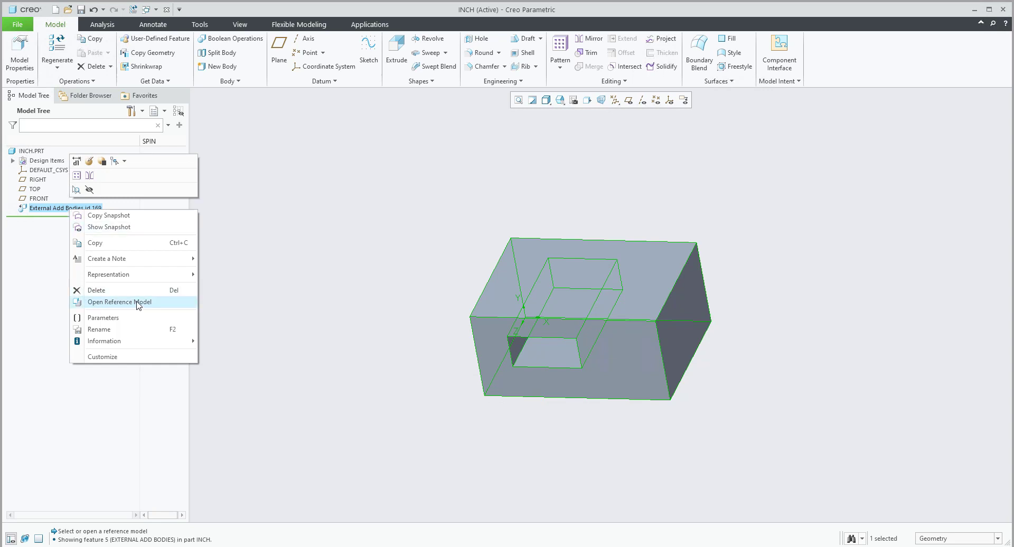
left_click(322, 297)
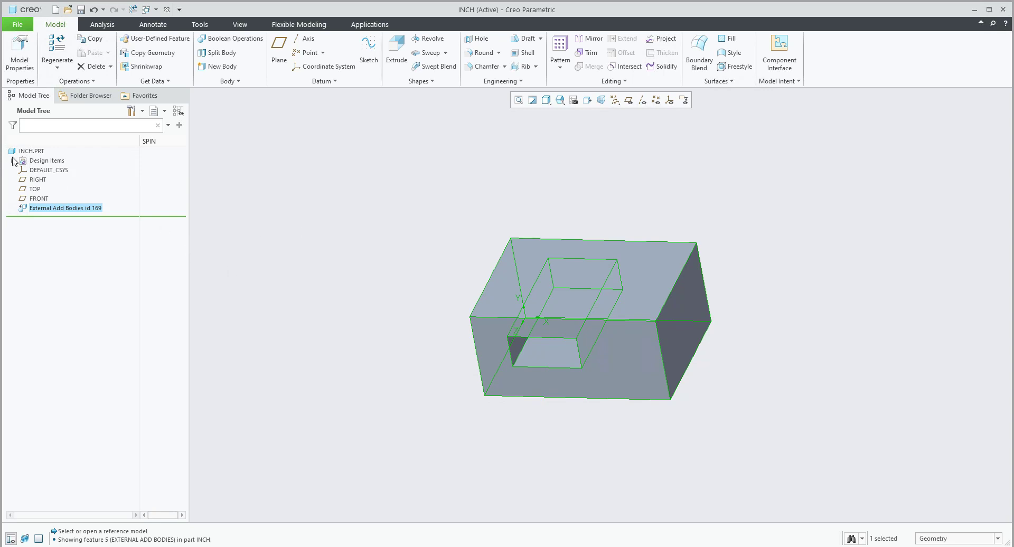
Set the INCH part's units to Inch lbm Second, converting dimensions
left_click(18, 61)
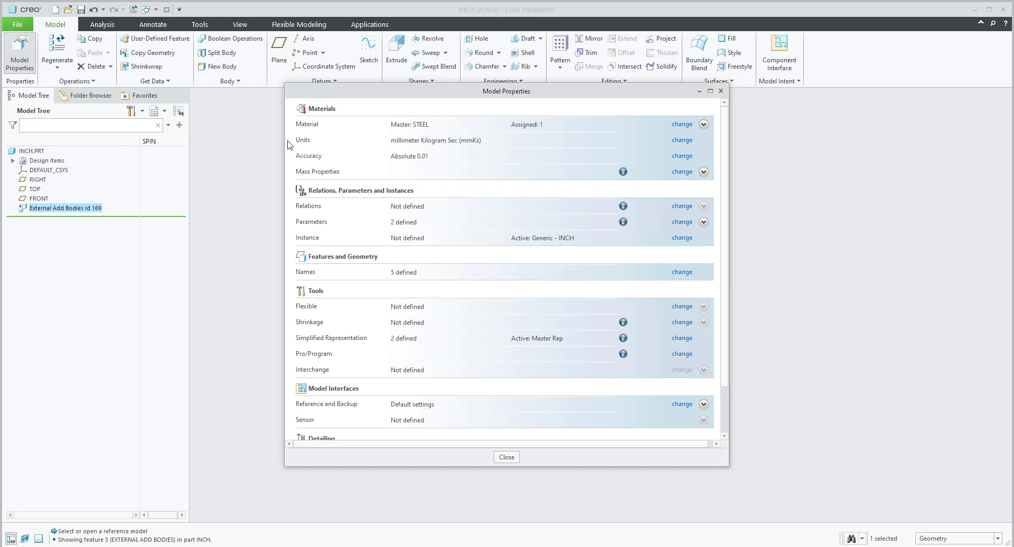
left_click(682, 140)
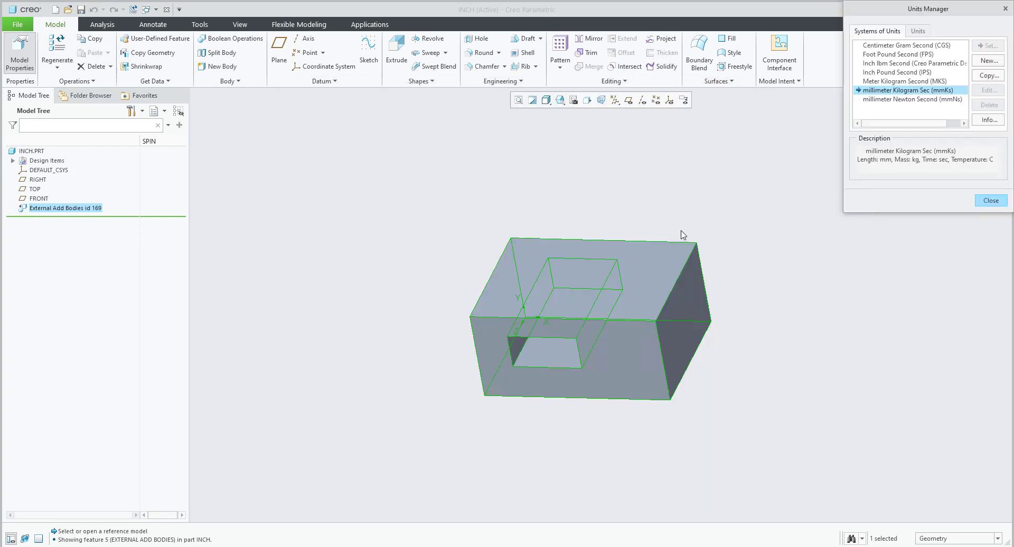
left_click(881, 66)
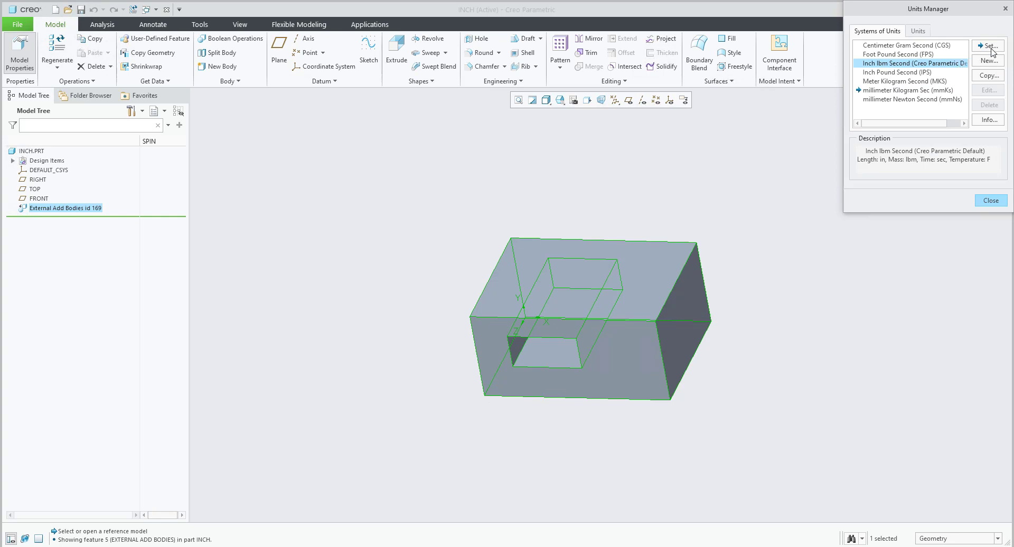
left_click(990, 47)
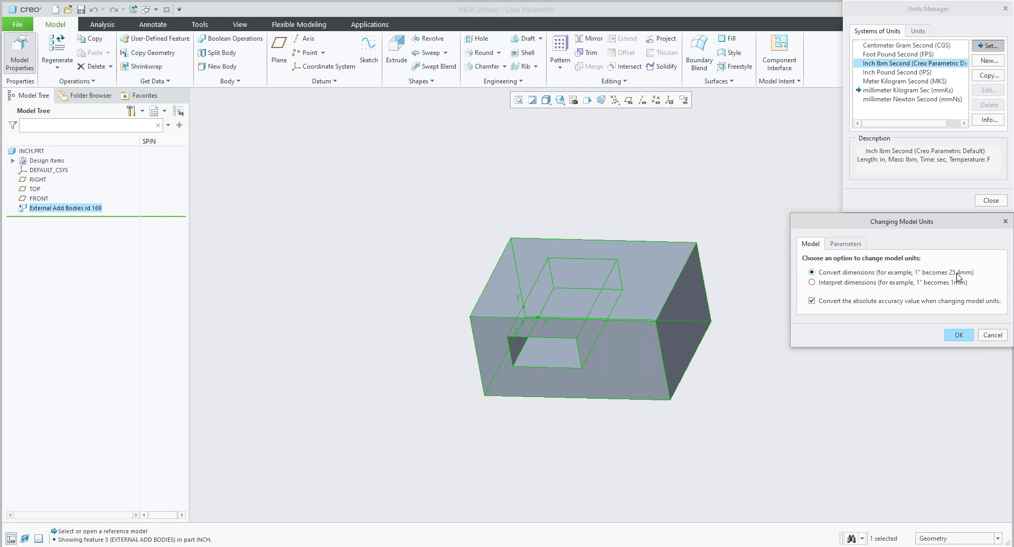
left_click(964, 341)
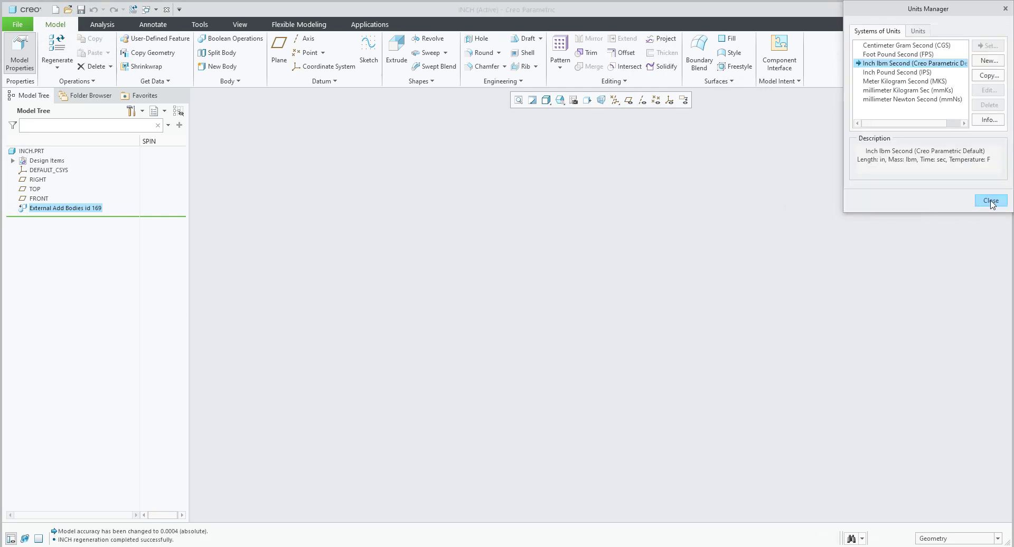
left_click(992, 201)
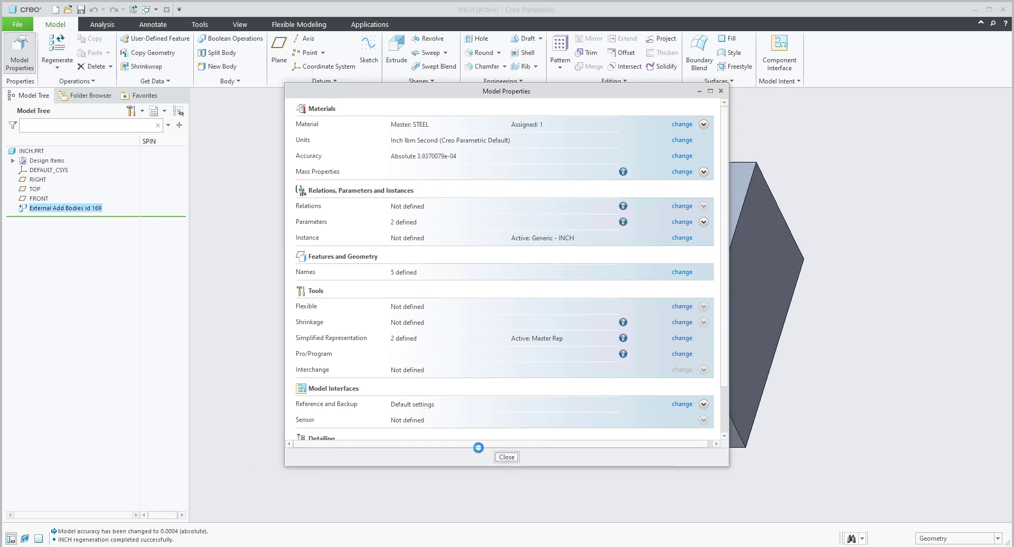
left_click(507, 457)
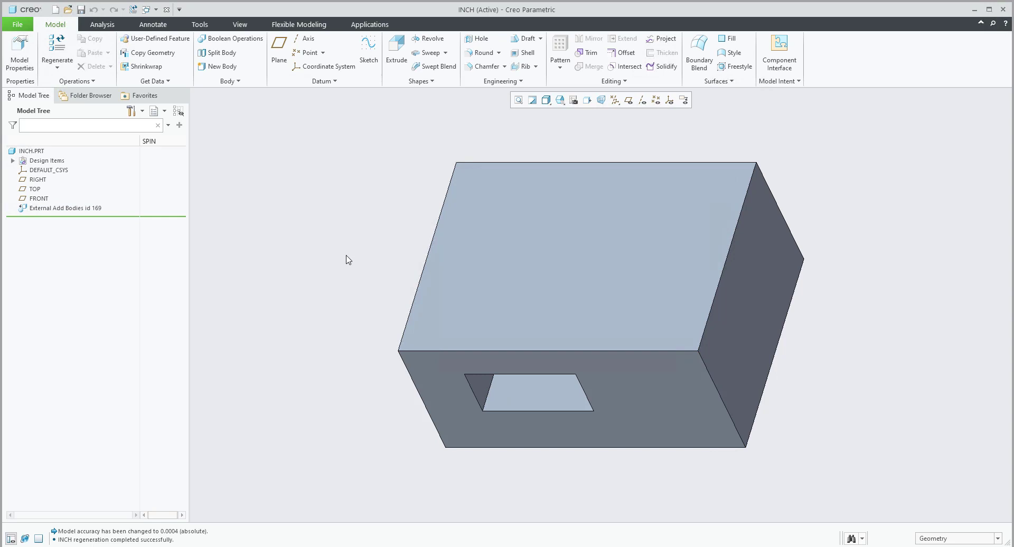
Close INCH and create an empty A3 landscape drawing named MM-INCH
left_click(166, 9)
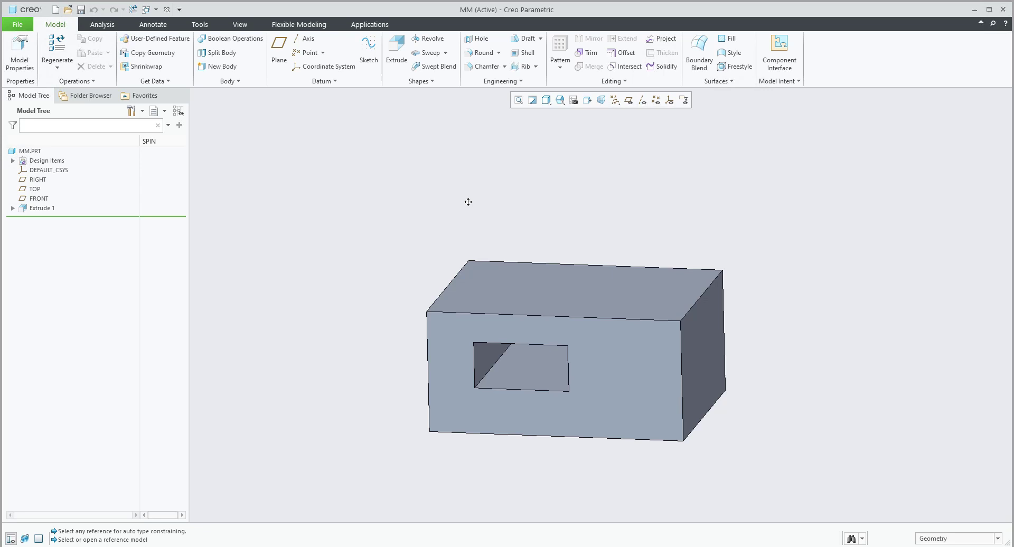
mouse_move(463, 221)
middle_mouse_down()
mouse_move(430, 233)
mouse_move(382, 225)
middle_mouse_up()
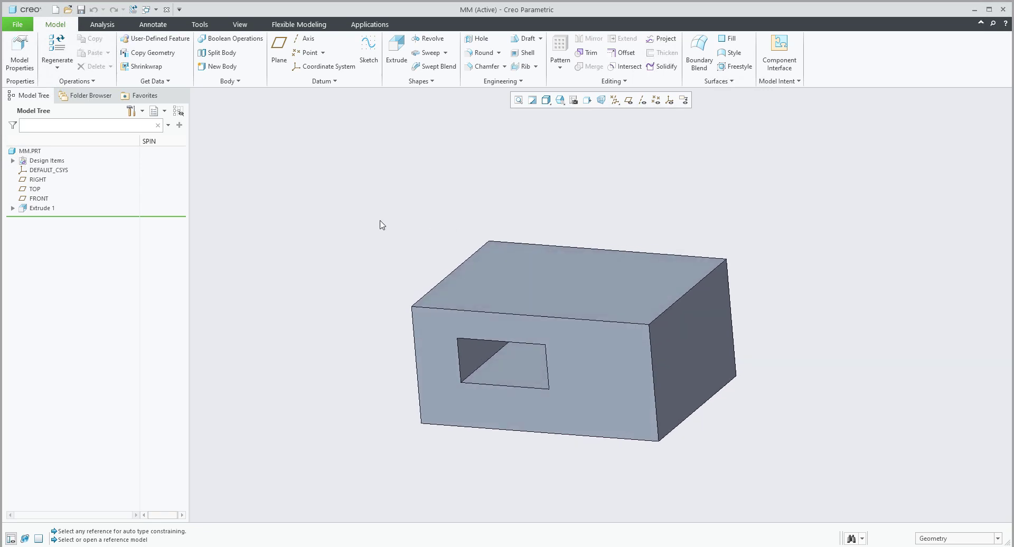
key("ctrl+n")
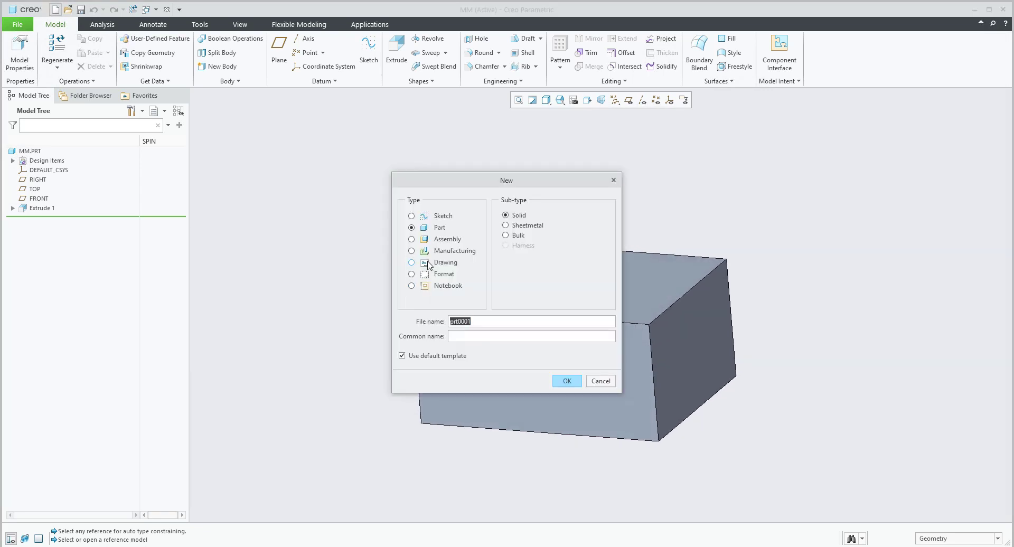
left_click(429, 262)
left_click(402, 370)
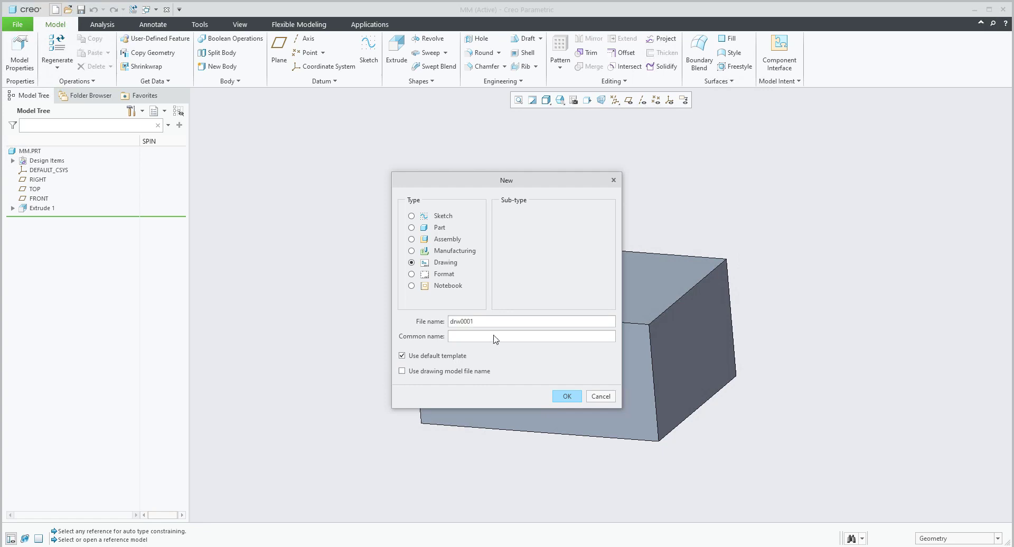
key("ctrl+a")
type("m")
left_click(563, 397)
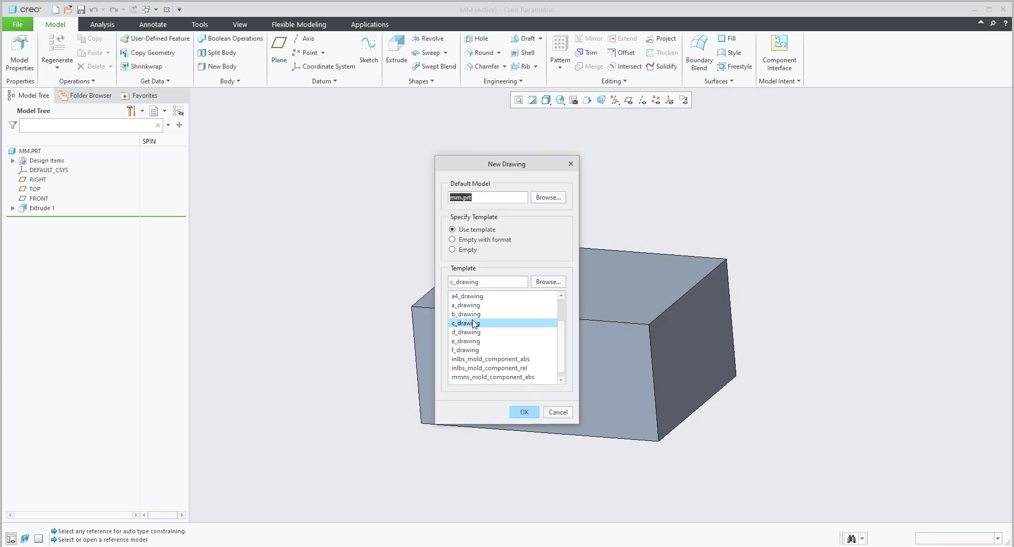
left_click(467, 252)
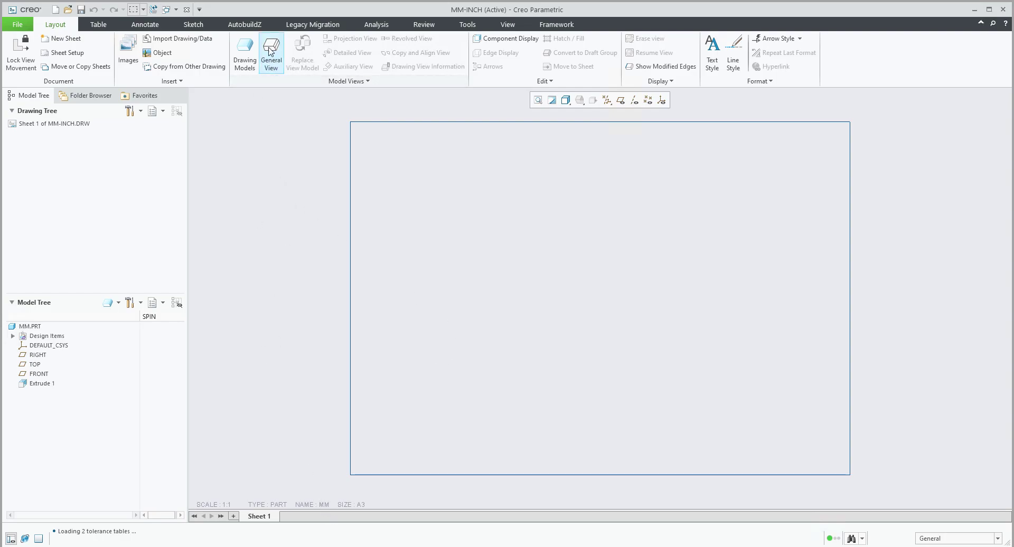
Place a FRONT general view of the MM part at 0.5 scale
left_click(271, 50)
left_click(516, 350)
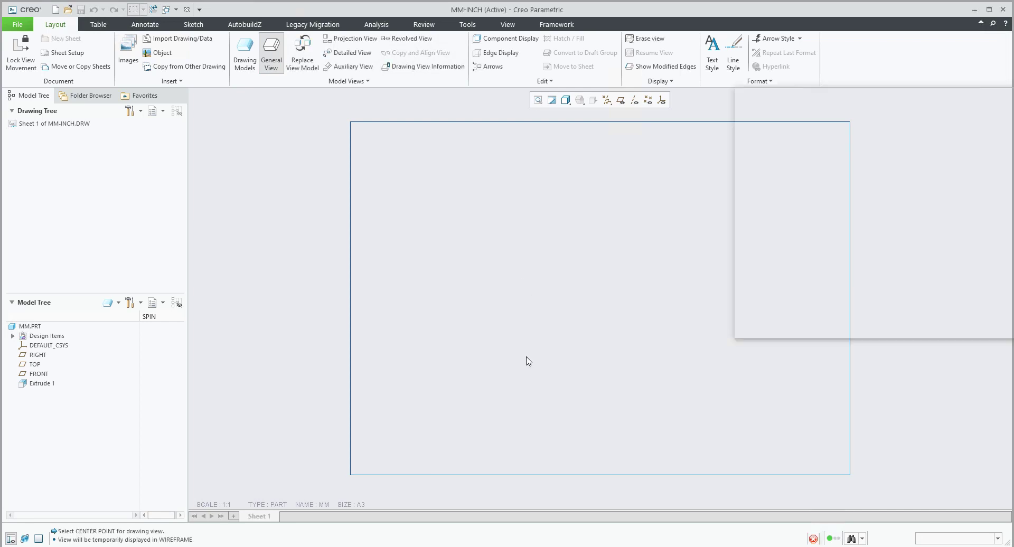
left_click(821, 268)
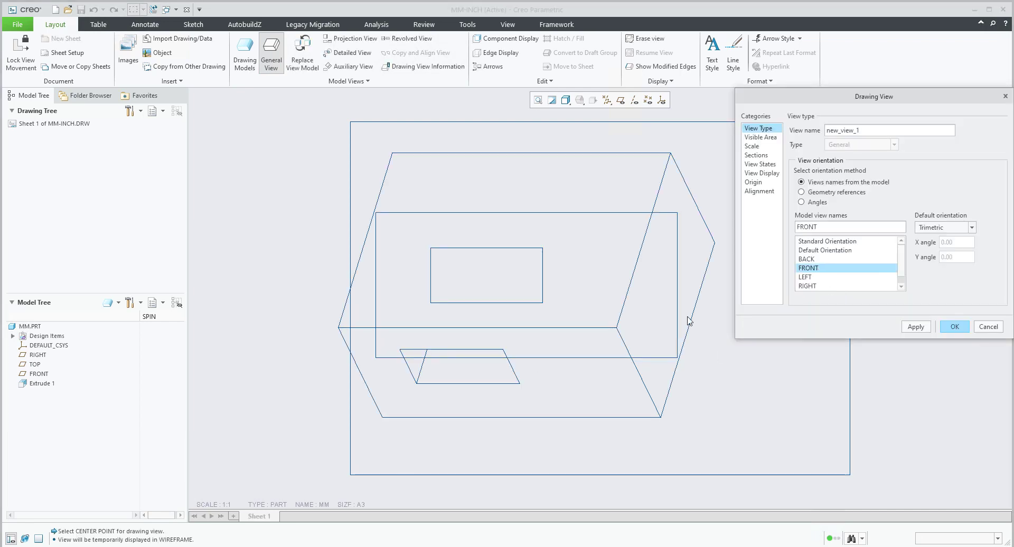
left_click(955, 327)
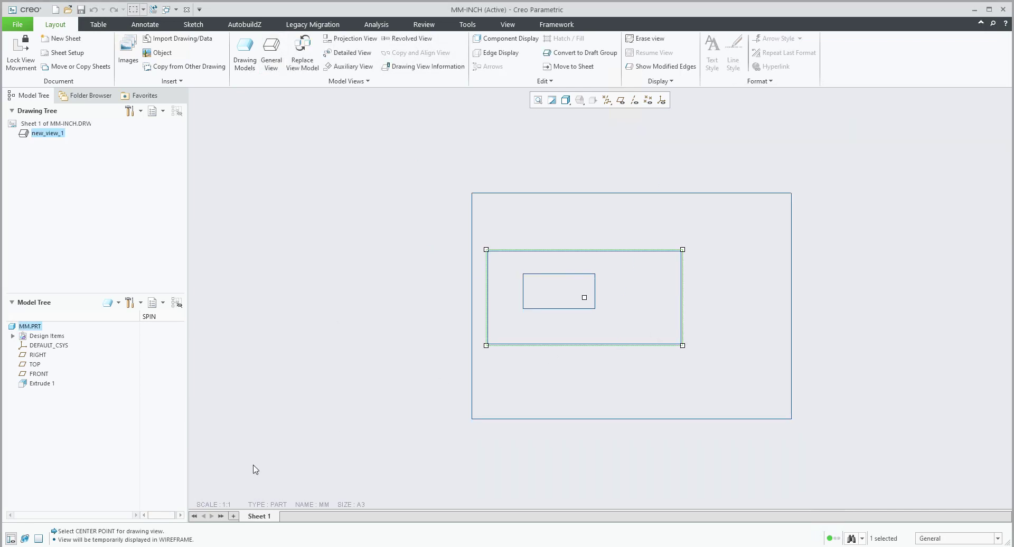
double_click(222, 505)
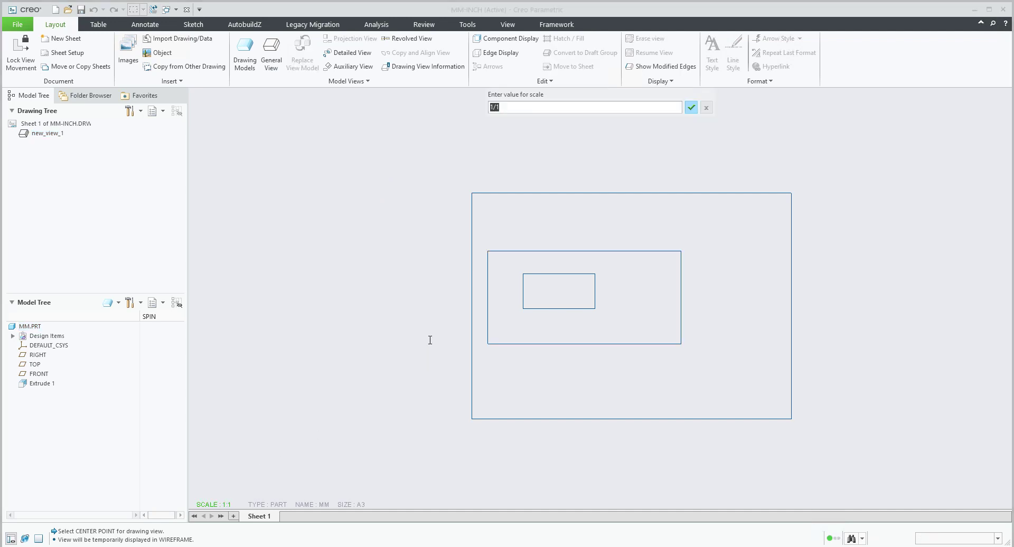
type(".5")
key("Return")
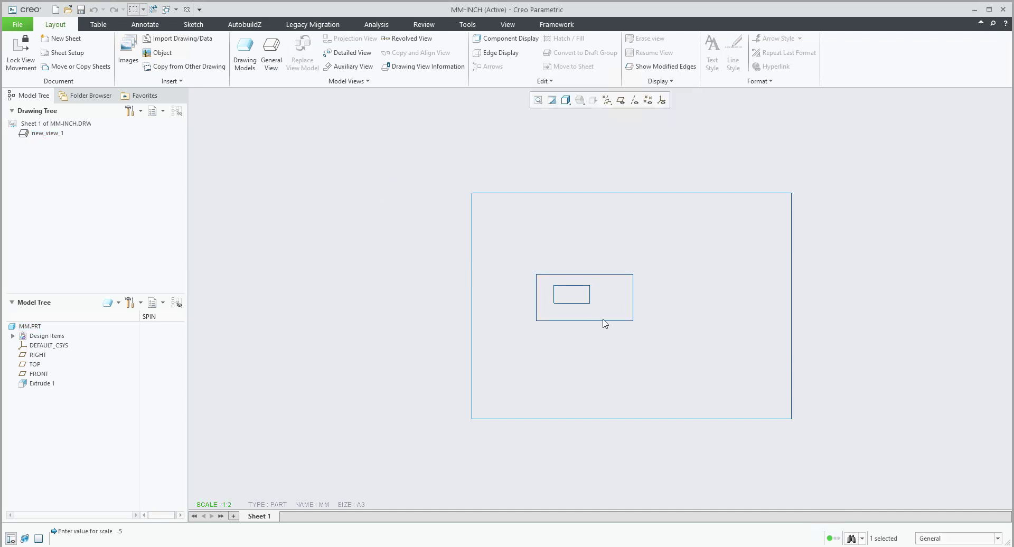
scroll(636, 318, "up", 1)
scroll(636, 318, "up", 2)
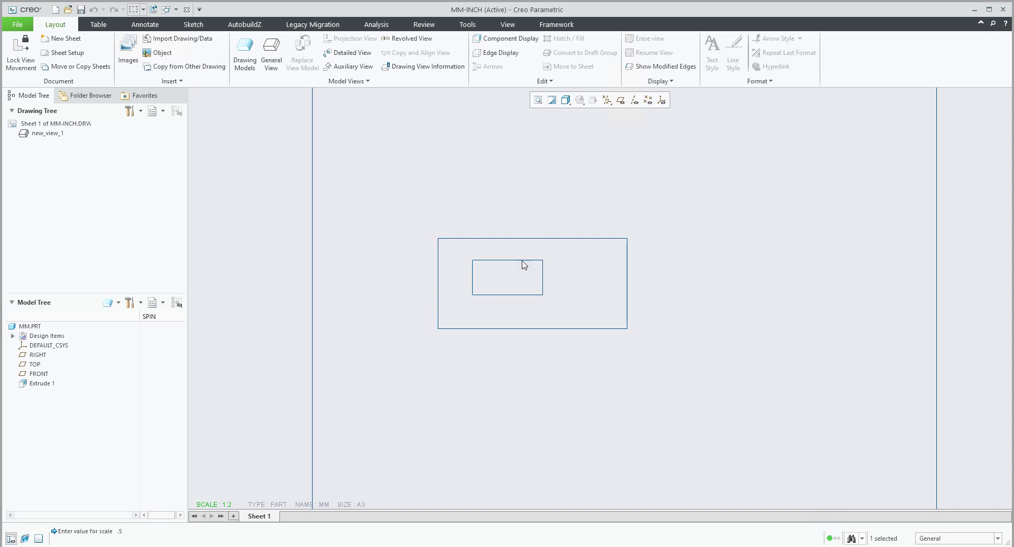
Show all model dimensions on the MM view, including 254 and 121.68
left_click_drag(416, 203, 674, 358)
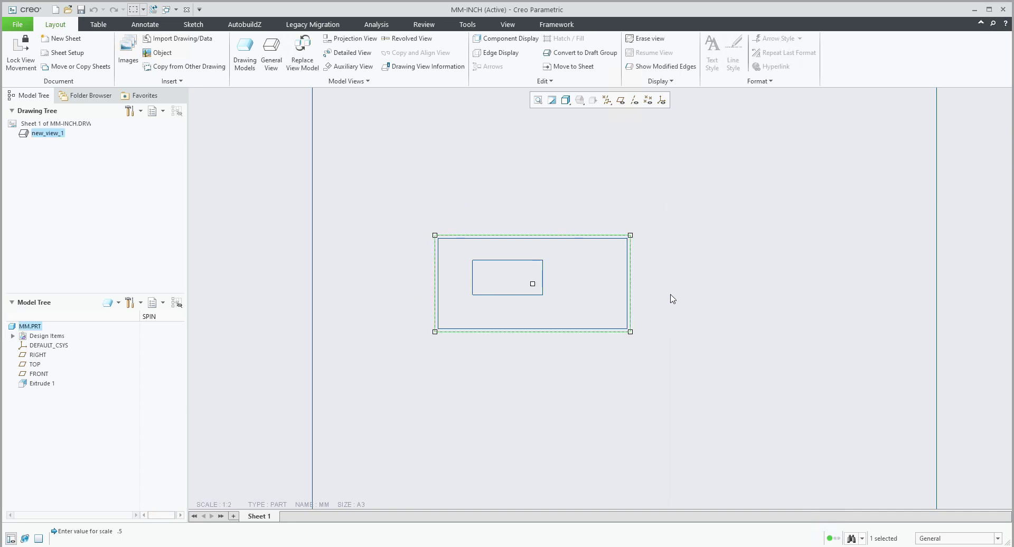
right_click(673, 299)
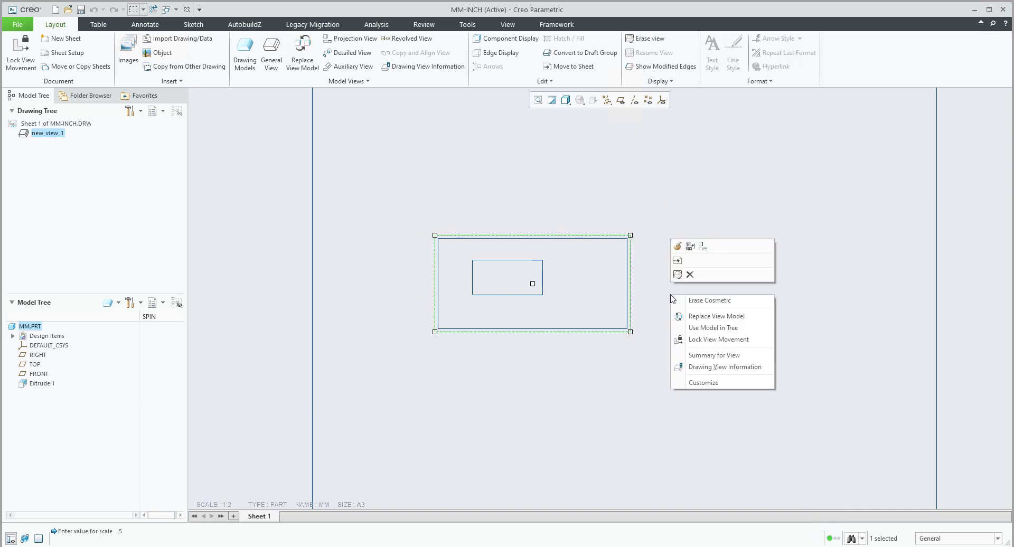
left_click(690, 246)
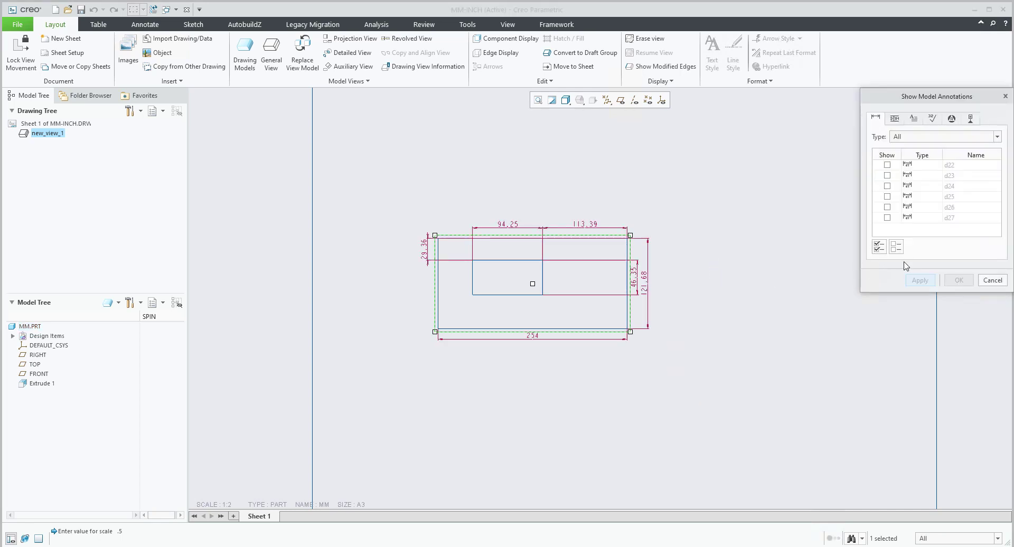
left_click(879, 246)
left_click(959, 280)
left_click(547, 373)
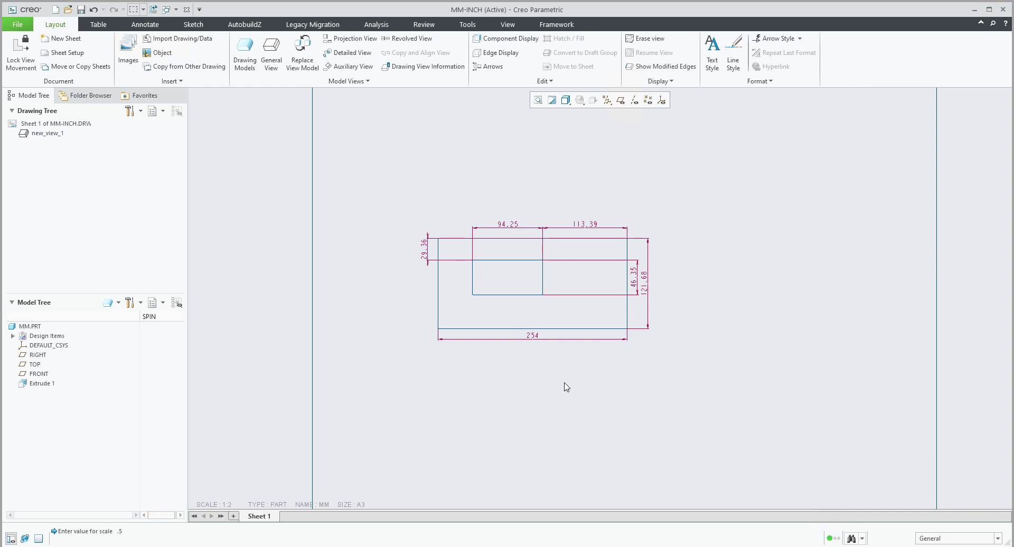
middle_click_drag(589, 387, 509, 374)
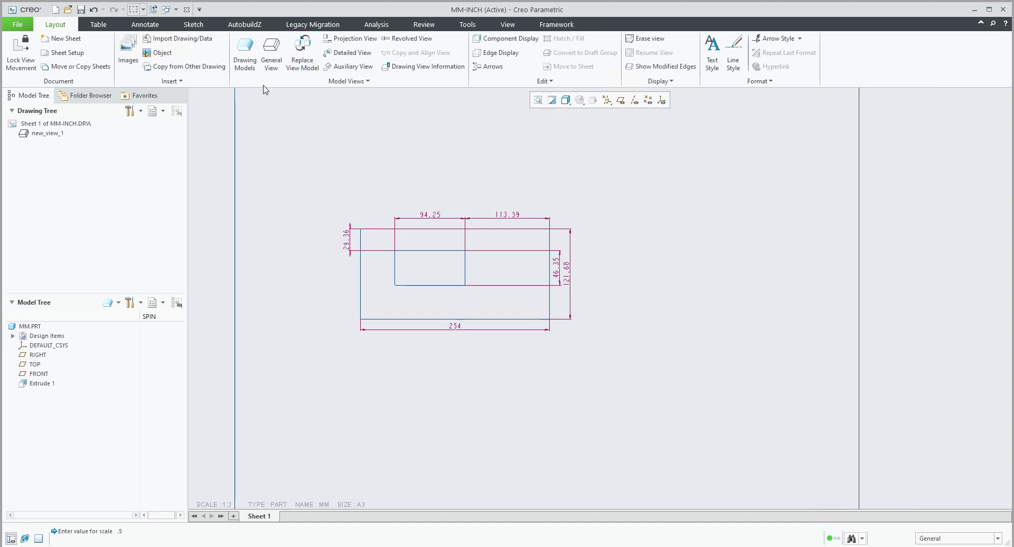
Add inch.prt to the drawing and place a FRONT general view of it
left_click(245, 52)
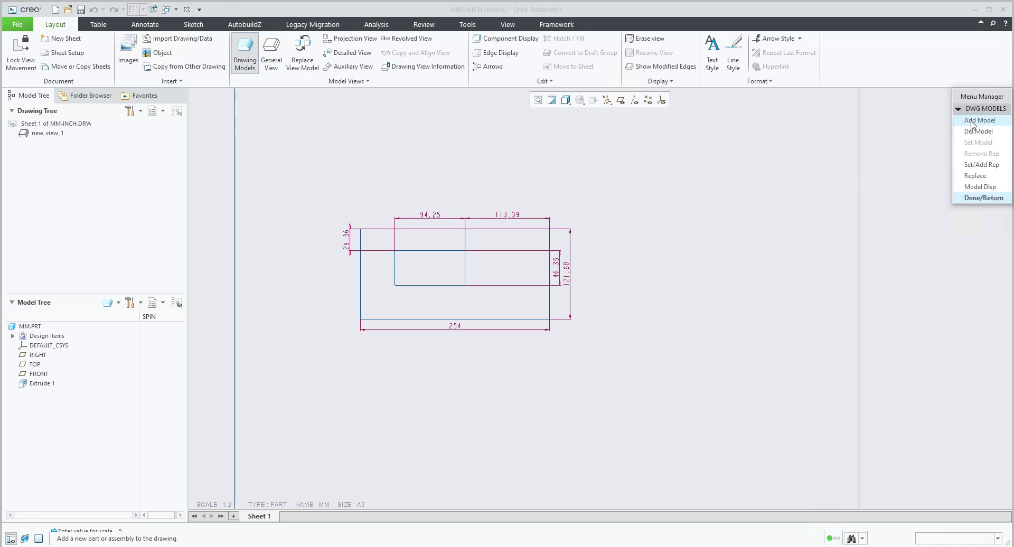
left_click(974, 121)
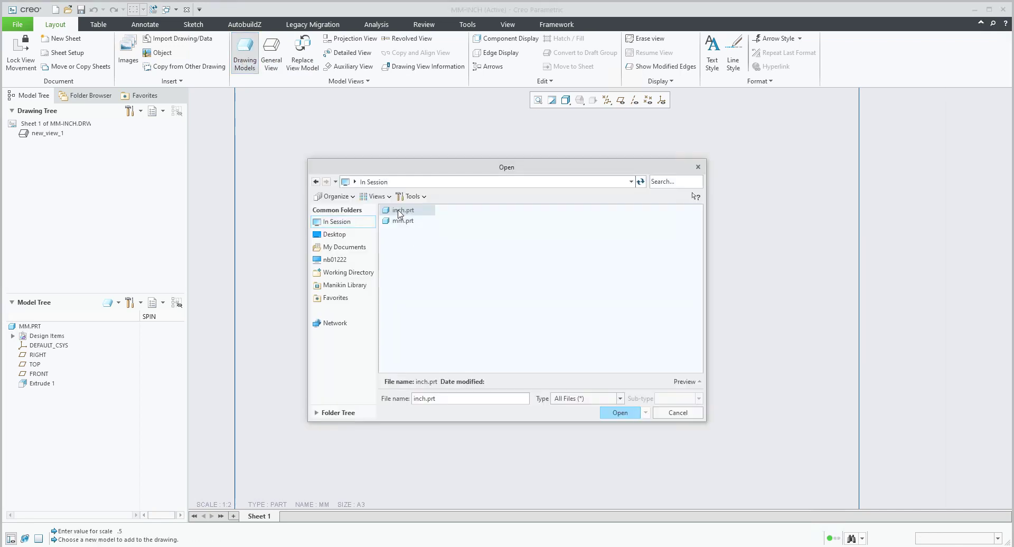
double_click(400, 211)
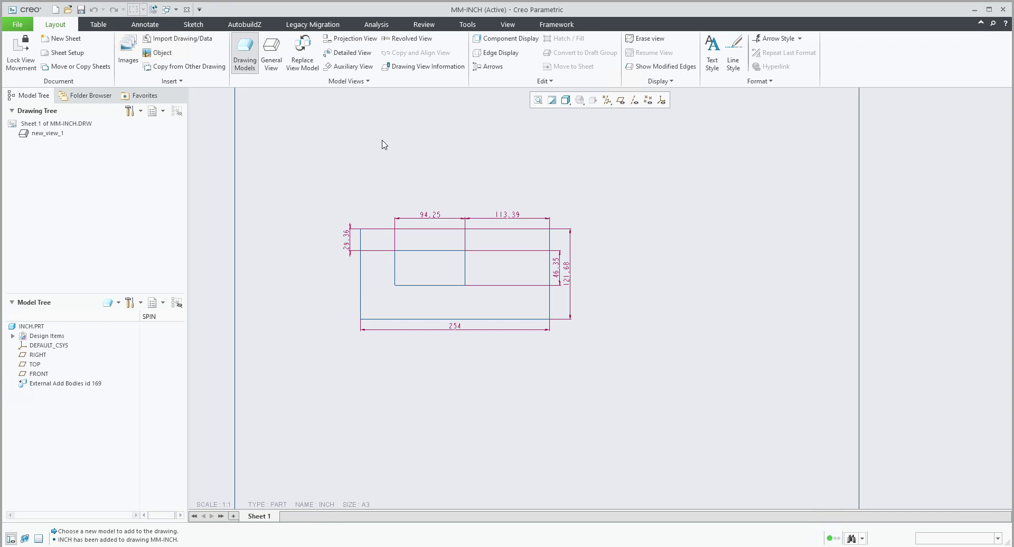
left_click(273, 53)
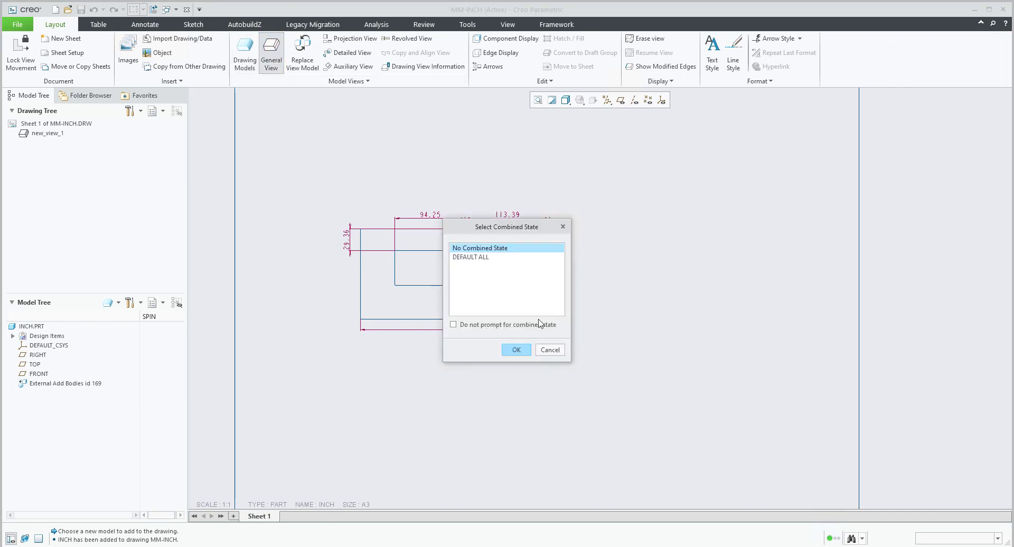
left_click(517, 351)
left_click(702, 295)
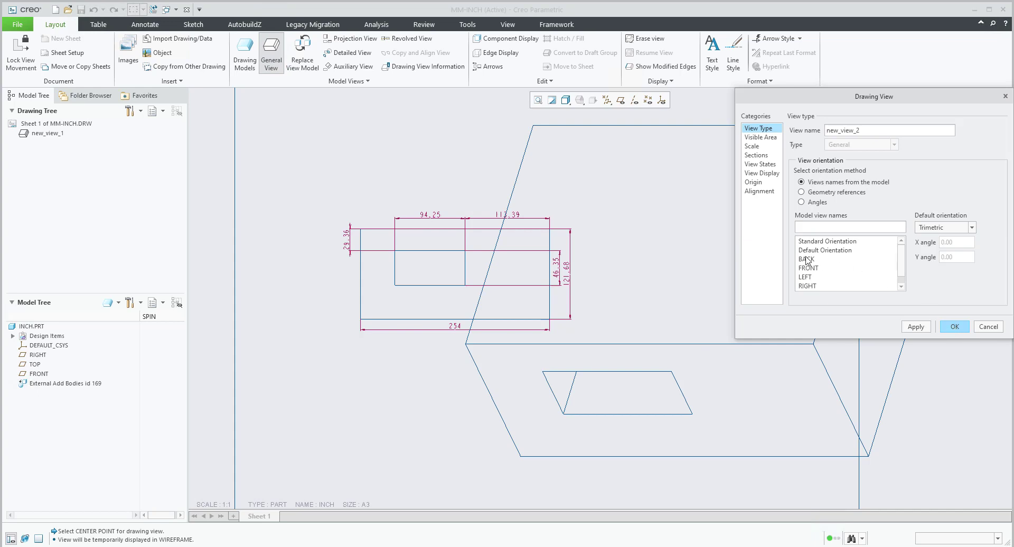
left_click(810, 275)
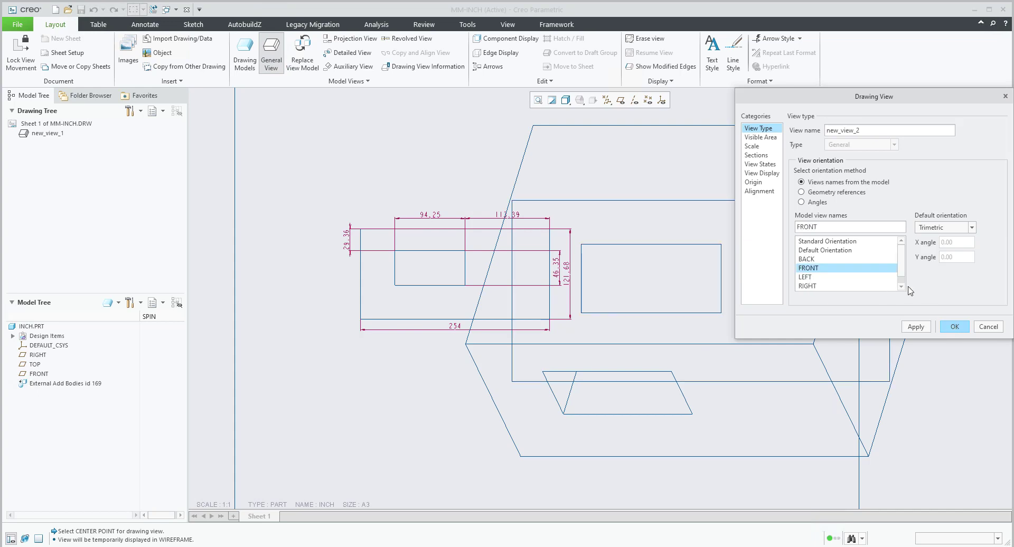
left_click(964, 330)
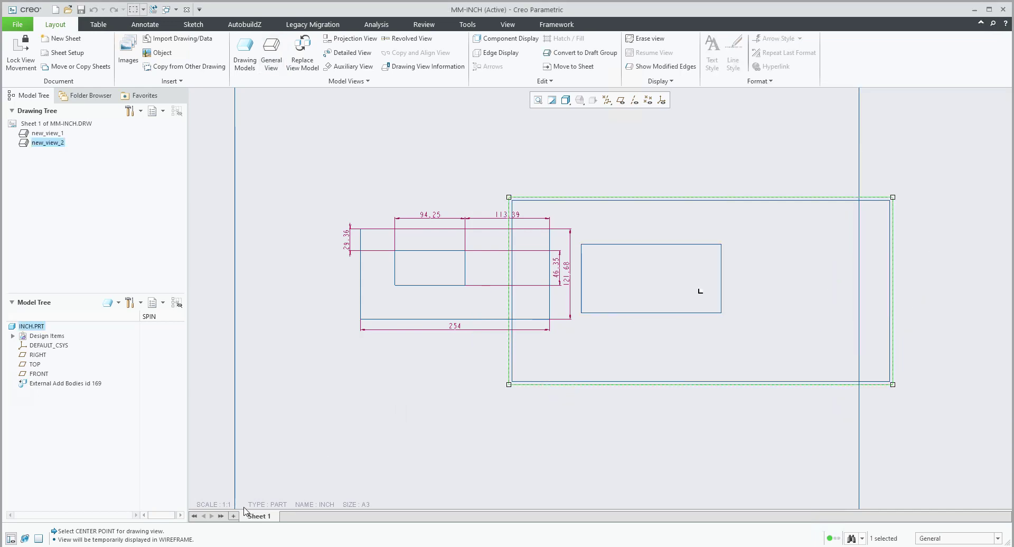
Set the INCH view to 0.5 scale and move it level with the MM view
double_click(223, 506)
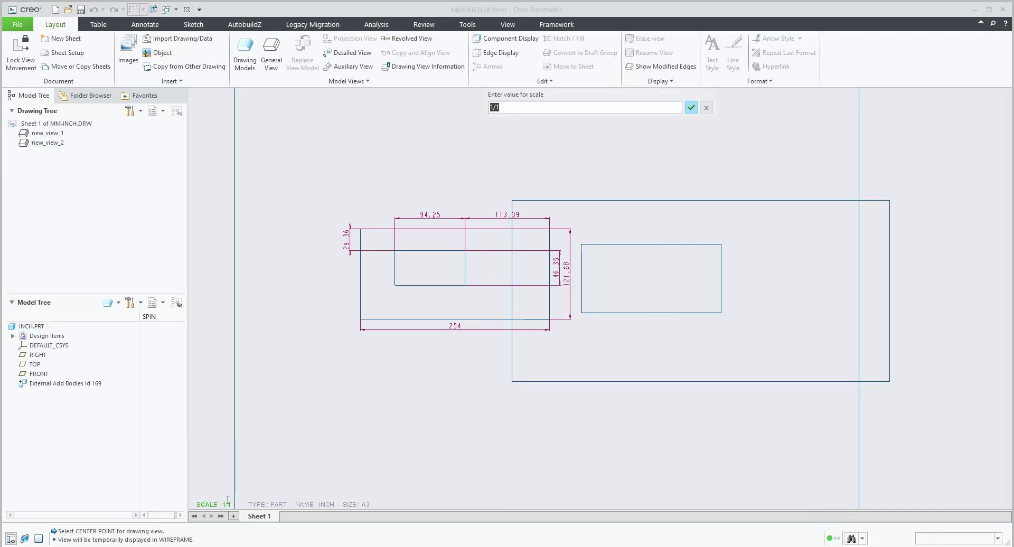
key("Return")
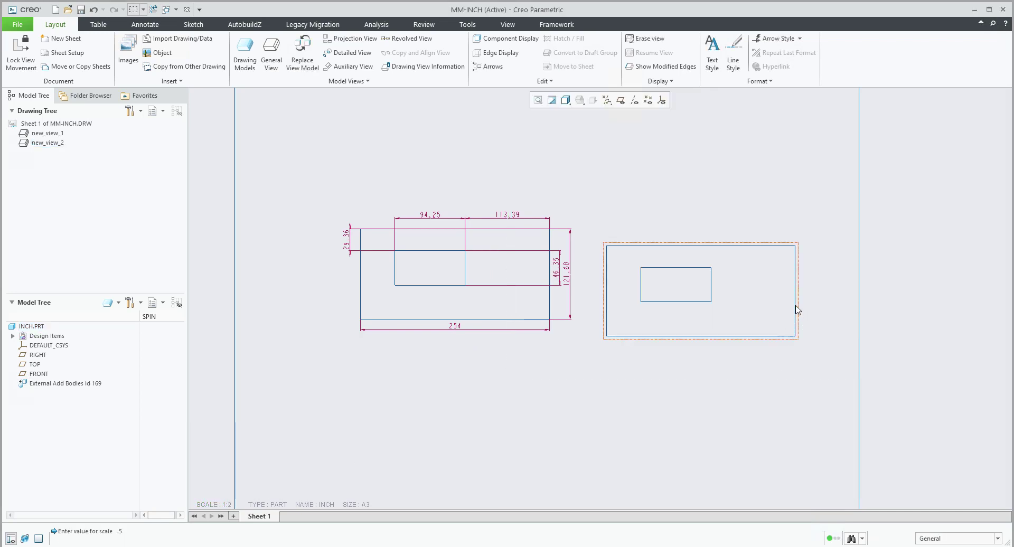
left_click(792, 305)
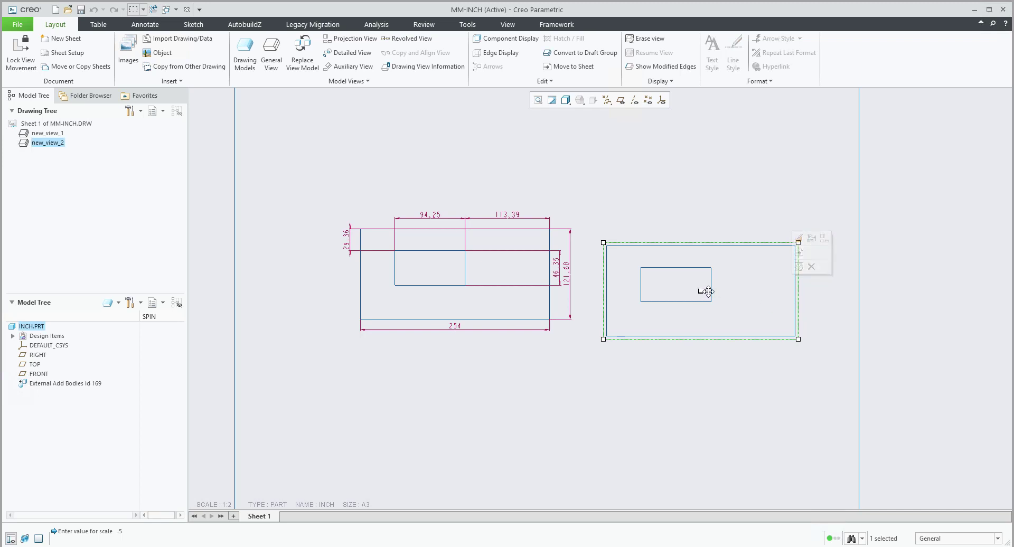
mouse_move(702, 291)
left_mouse_down()
mouse_move(703, 211)
mouse_move(735, 271)
left_mouse_up()
left_click(726, 405)
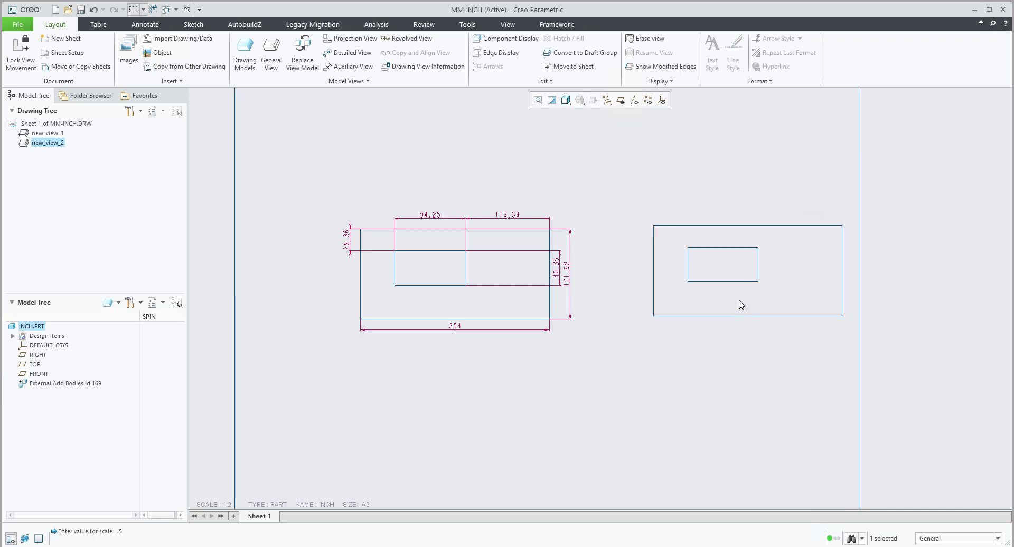
double_click(780, 296)
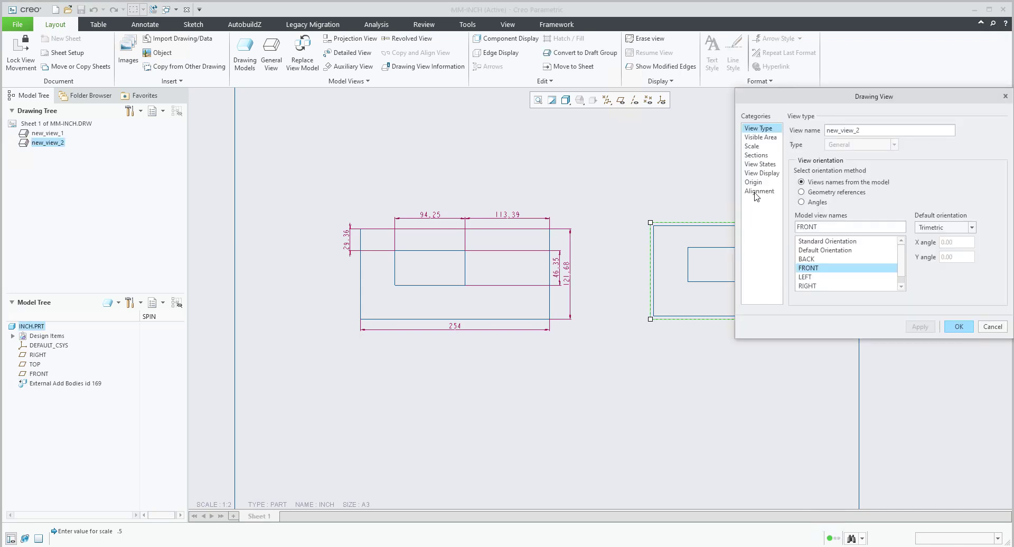
Align the INCH view horizontally to the MM view (new_view_1) in its view properties
left_click(758, 192)
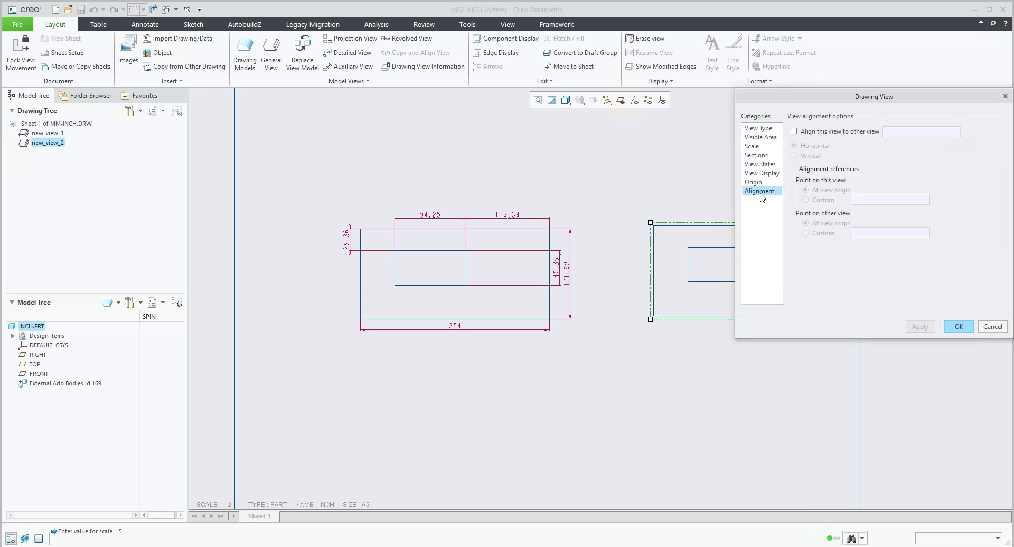
left_click(796, 135)
left_click(523, 280)
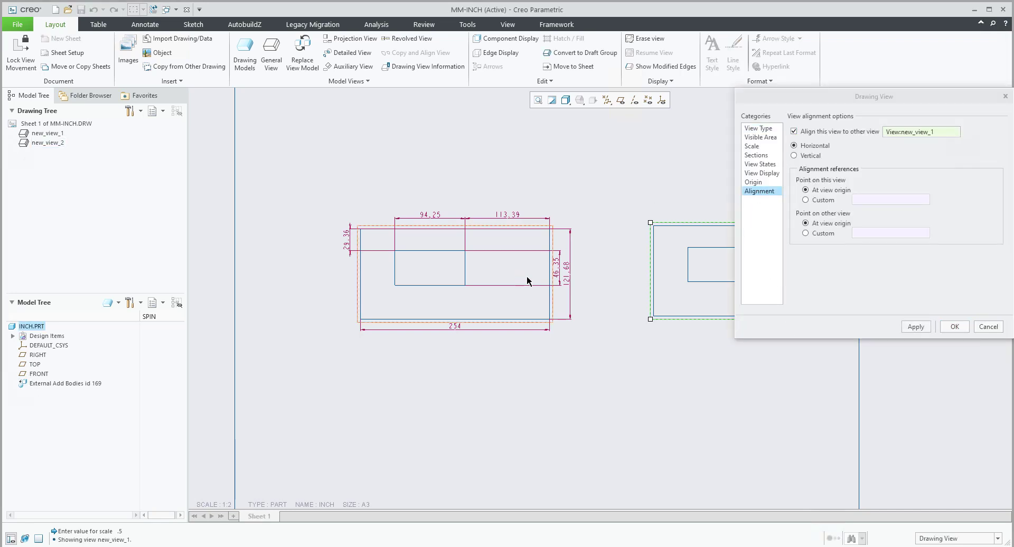
left_click(945, 326)
left_click(761, 381)
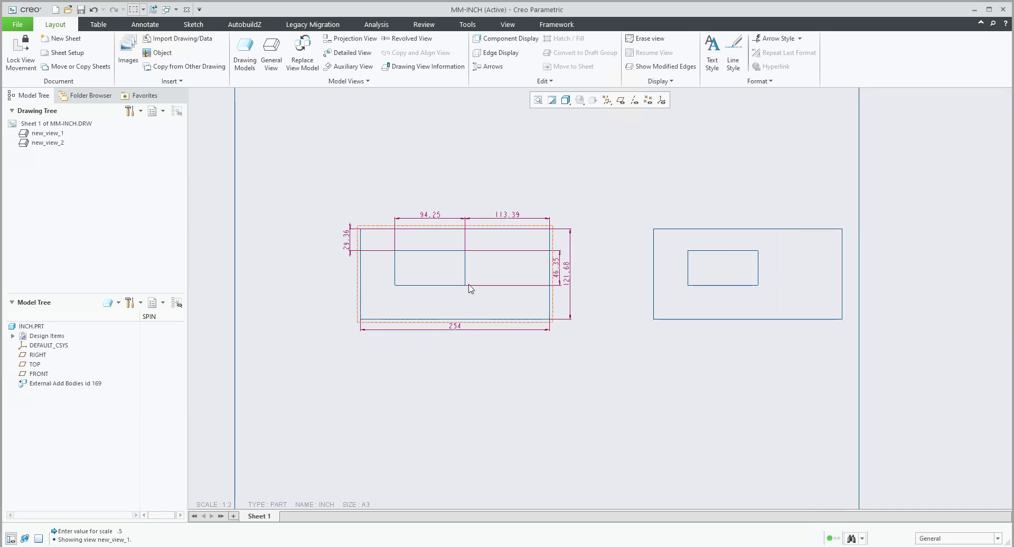
Drag the MM view and then the INCH view further left on the sheet
left_click(470, 288)
mouse_move(454, 274)
left_mouse_down()
mouse_move(386, 283)
mouse_move(392, 300)
left_mouse_up()
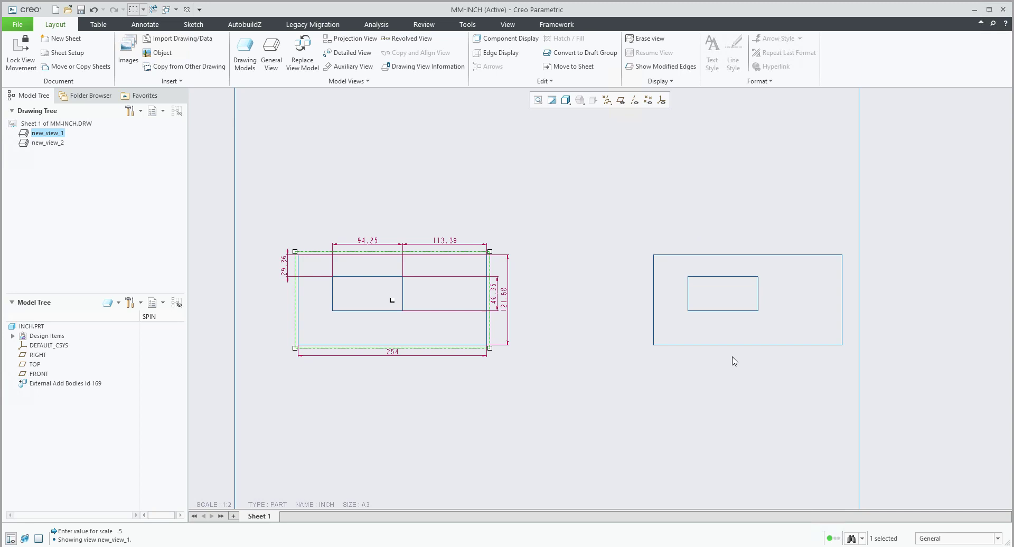
left_click(744, 314)
left_click_drag(745, 297, 668, 415)
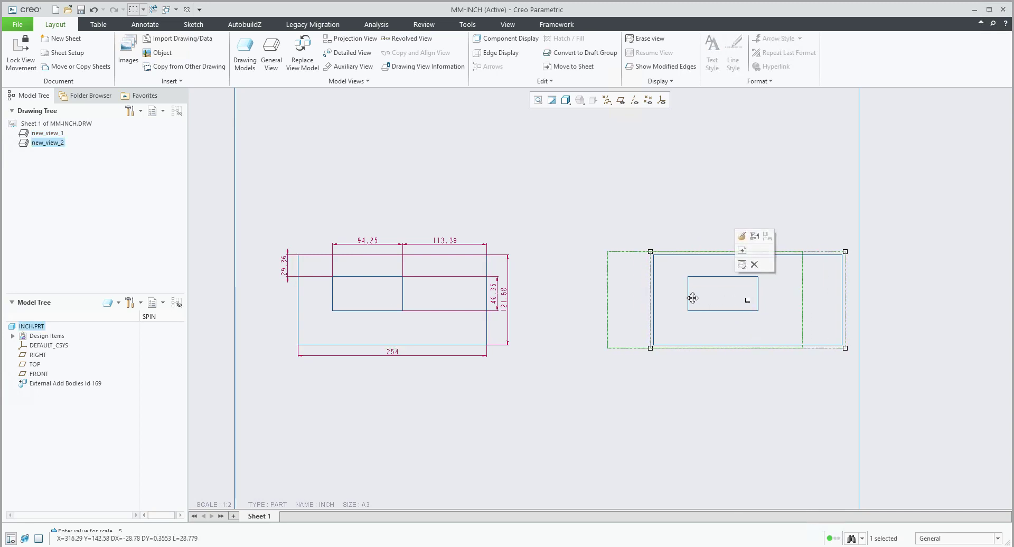
left_click(668, 416)
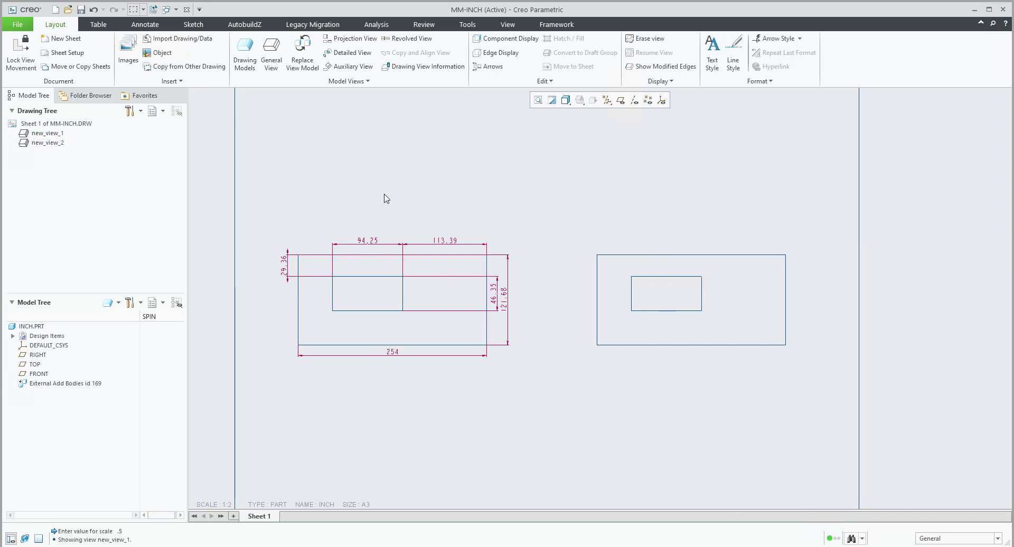
Add a note reading 'model in mm' above the MM view
left_click(146, 24)
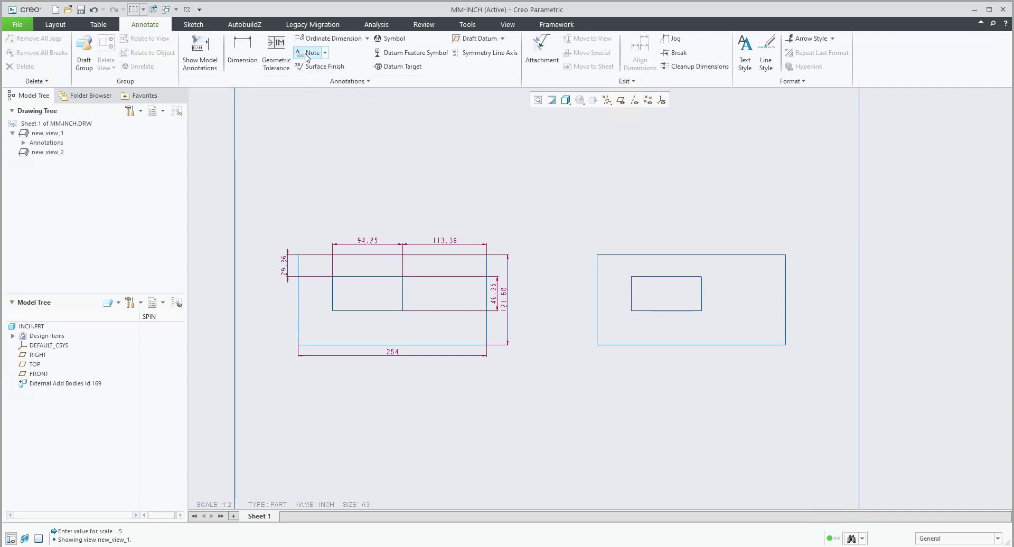
left_click(309, 52)
left_click(394, 221)
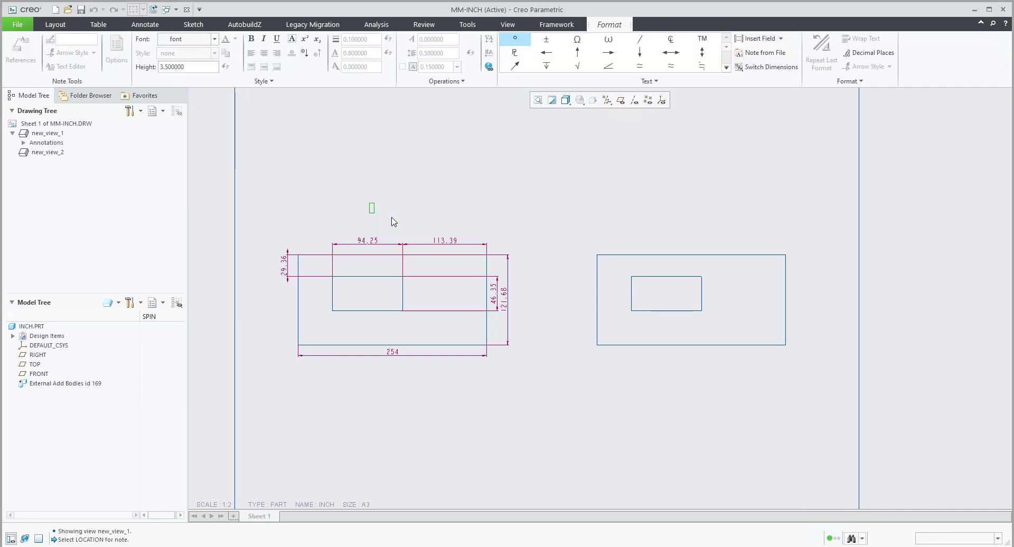
type("model in mm")
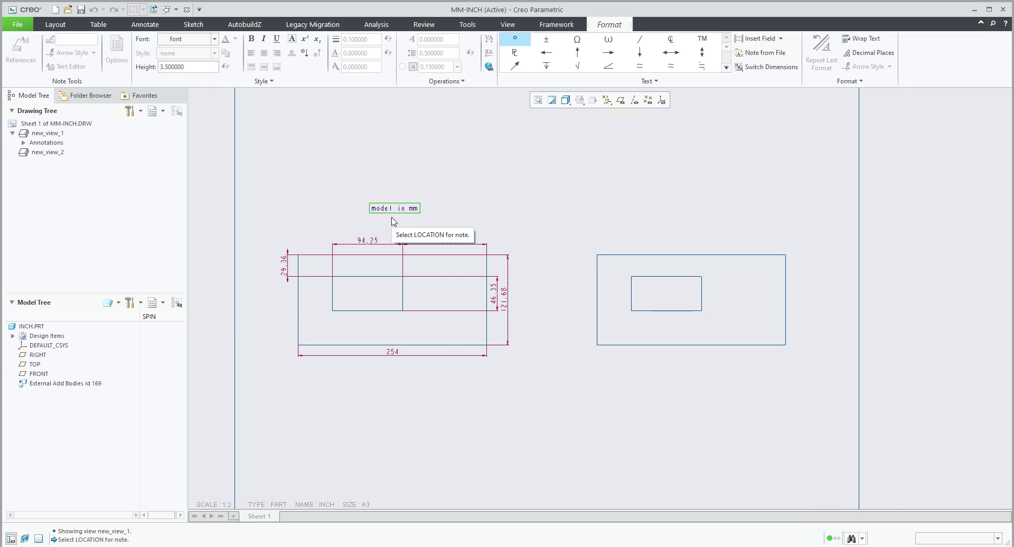
left_click(660, 205)
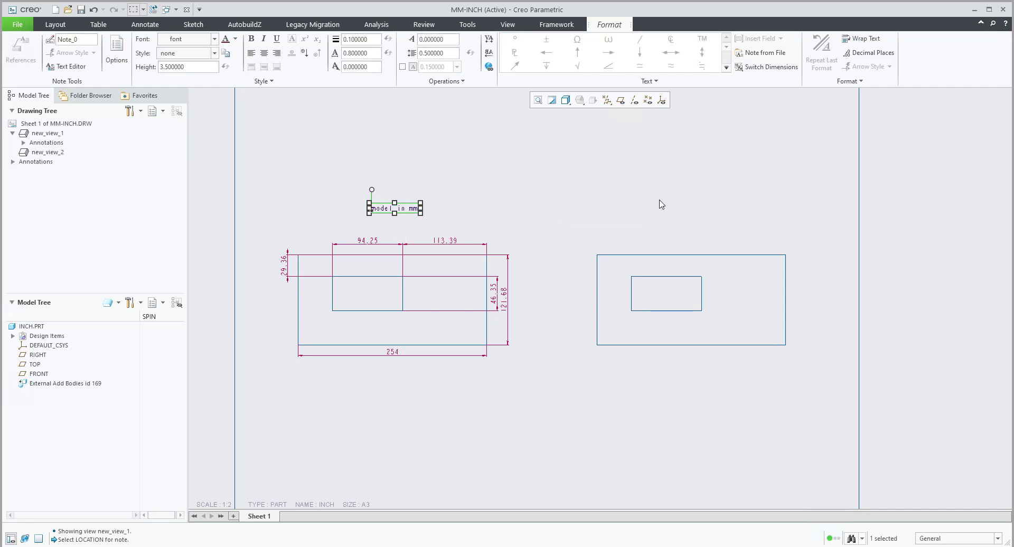
left_click(370, 154)
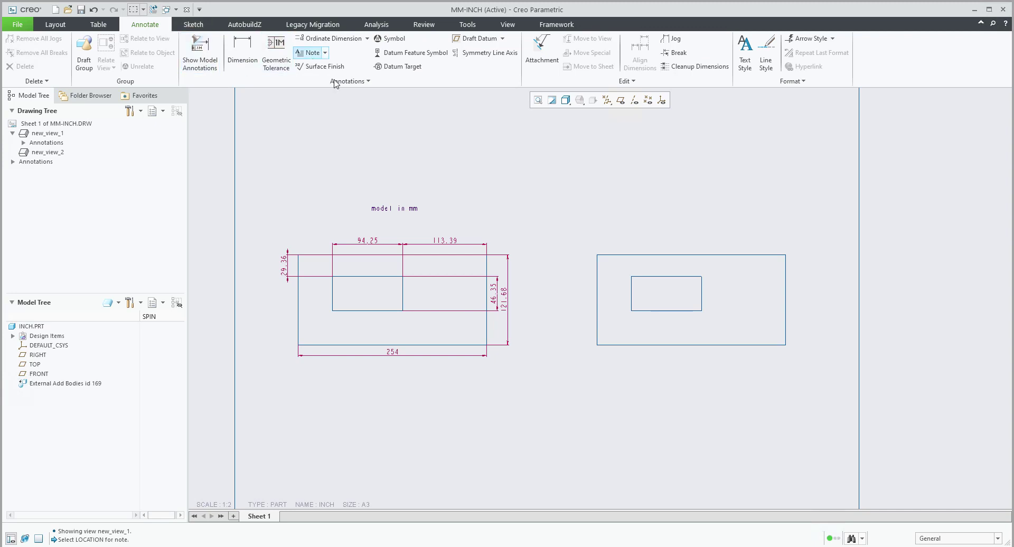
Add a note reading 'model in inch' above the right-hand INCH view
left_click(309, 52)
left_click(646, 218)
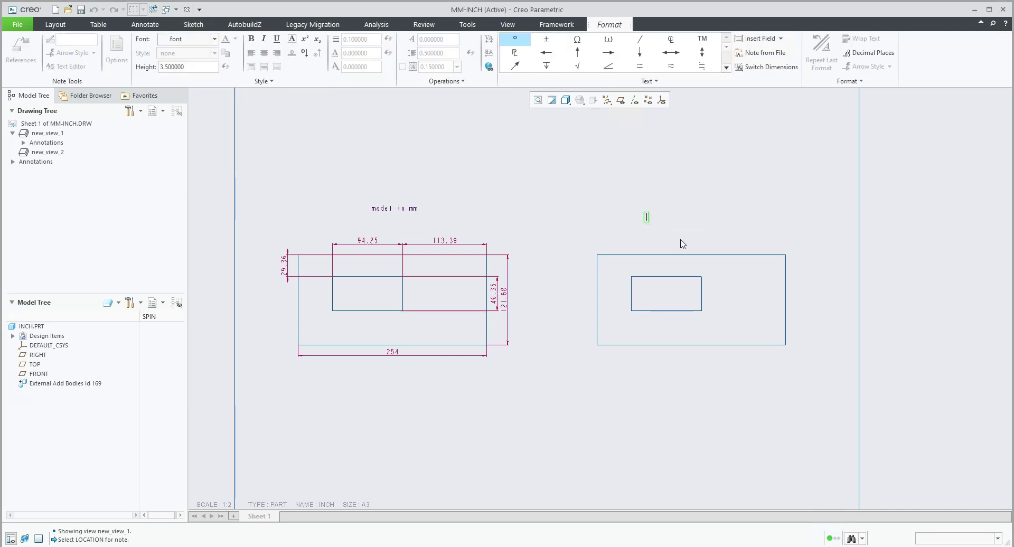
type("model in i")
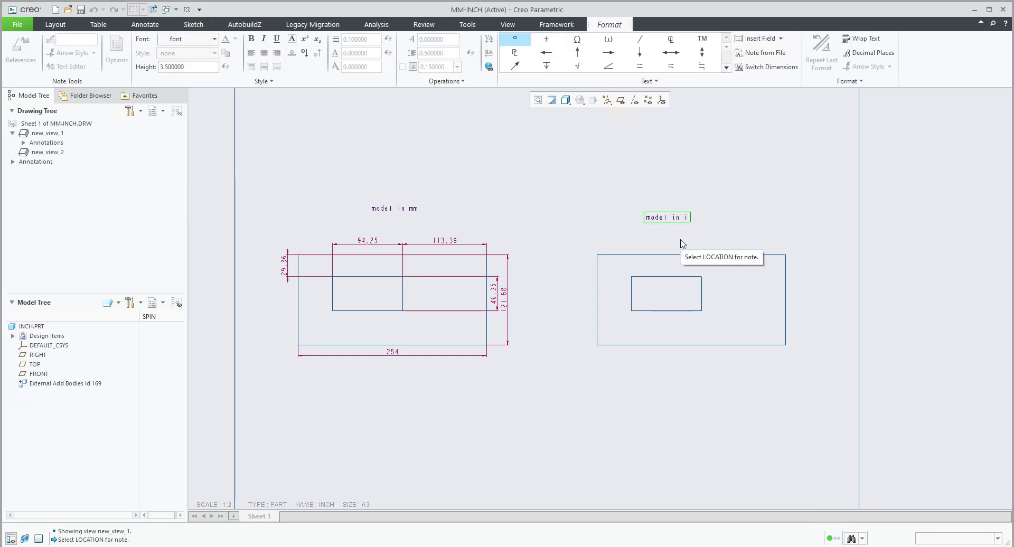
type("nch")
left_click(625, 163)
left_click(544, 190)
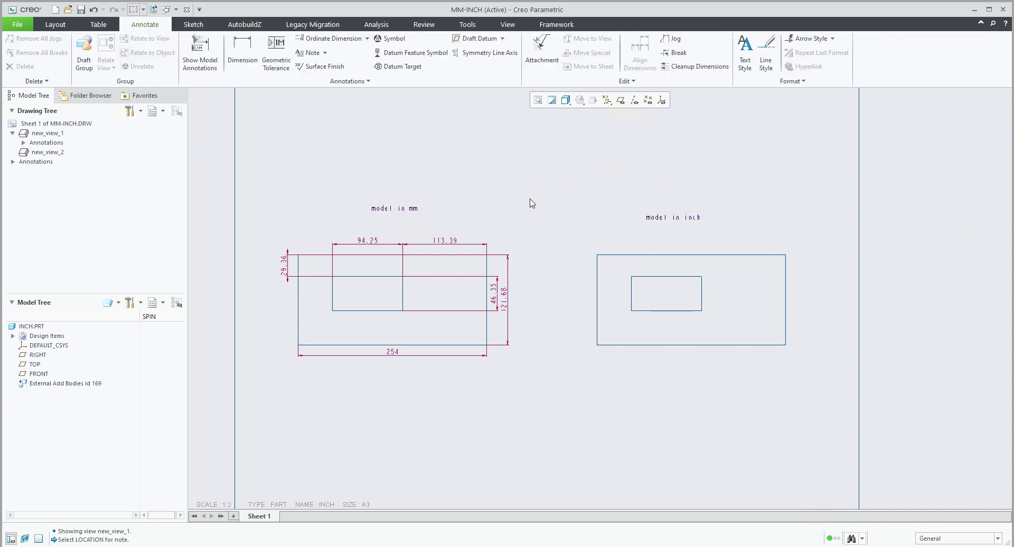
scroll(733, 250, "up", 1)
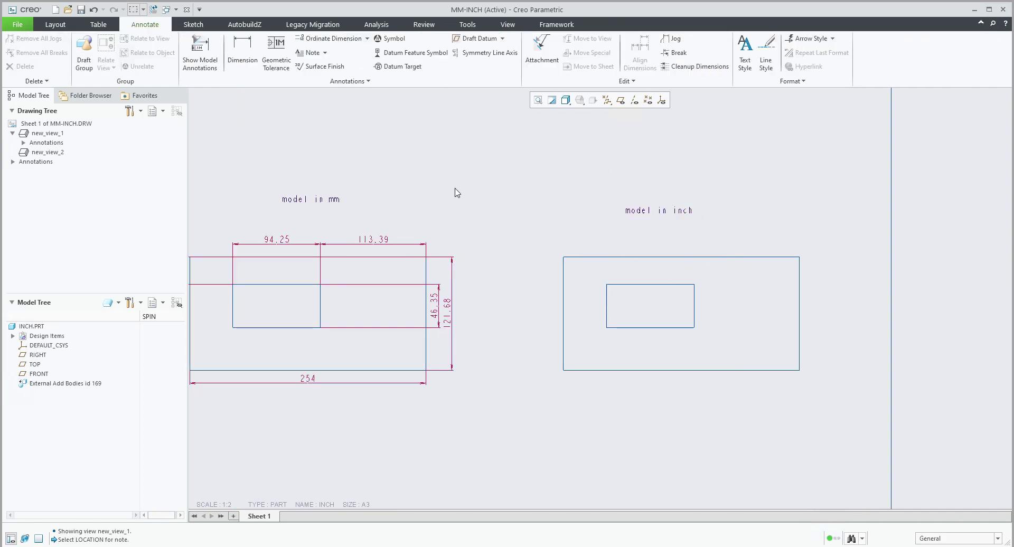
Dimension the INCH view's top edge (10), right edge (4.79) and inner-rectangle-to-right-edge gap (4.46)
left_click(244, 52)
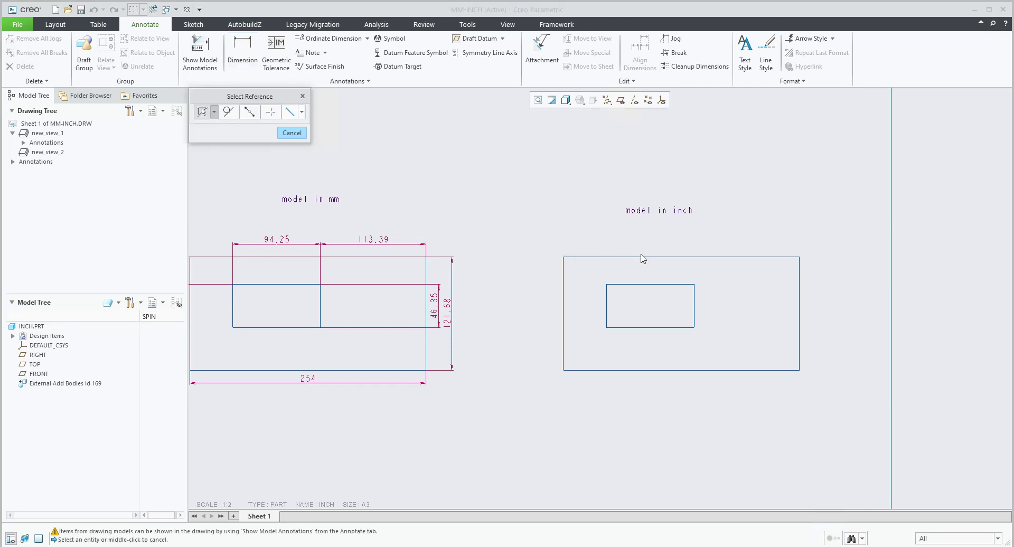
left_click(645, 258)
middle_click(649, 234)
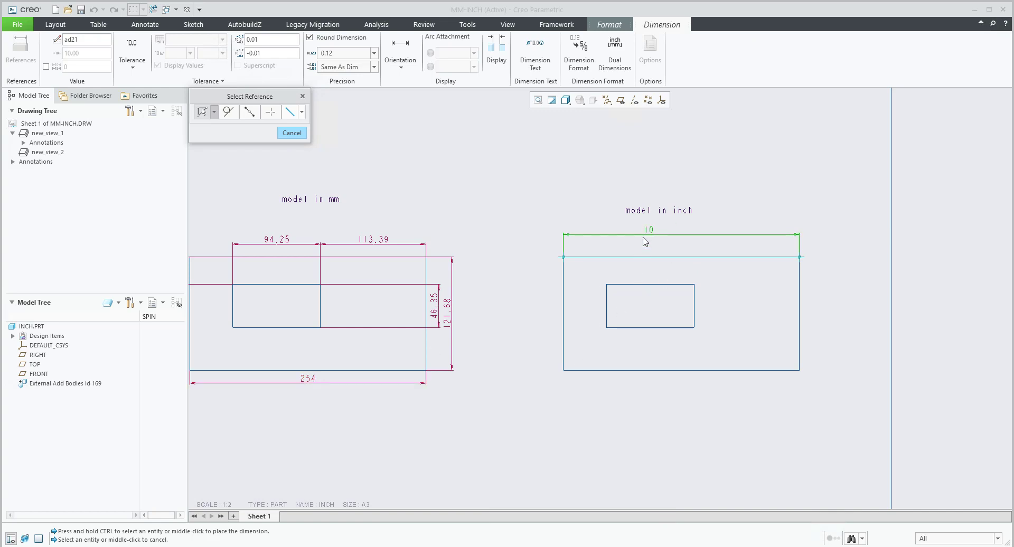
left_click(800, 316)
middle_click(827, 353)
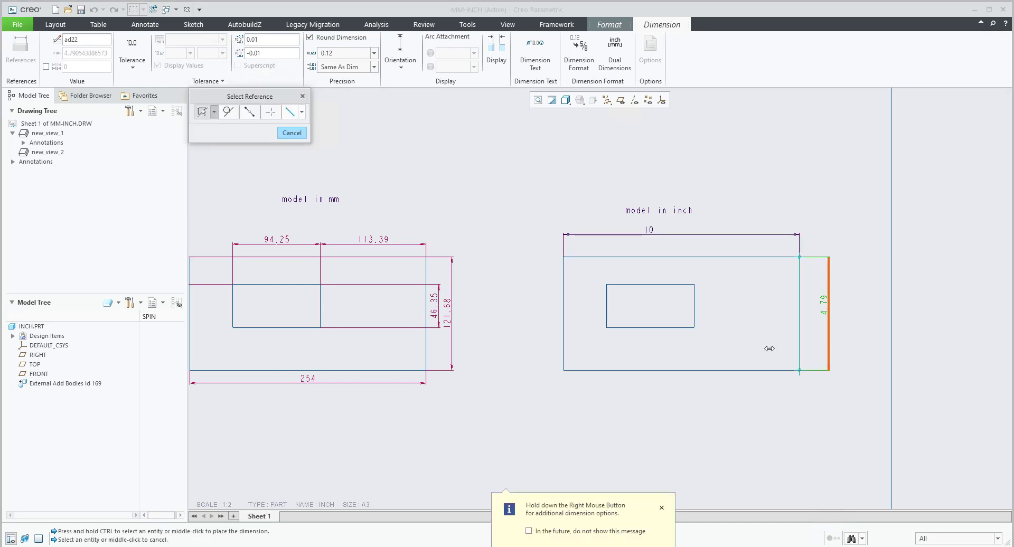
left_click(694, 315)
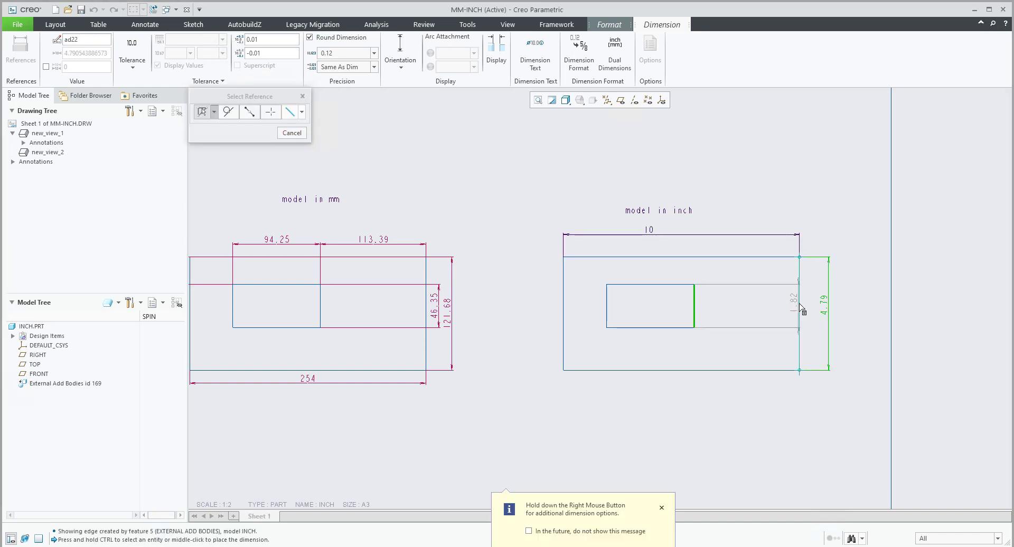
left_click(800, 309, "ctrl")
middle_click(749, 305)
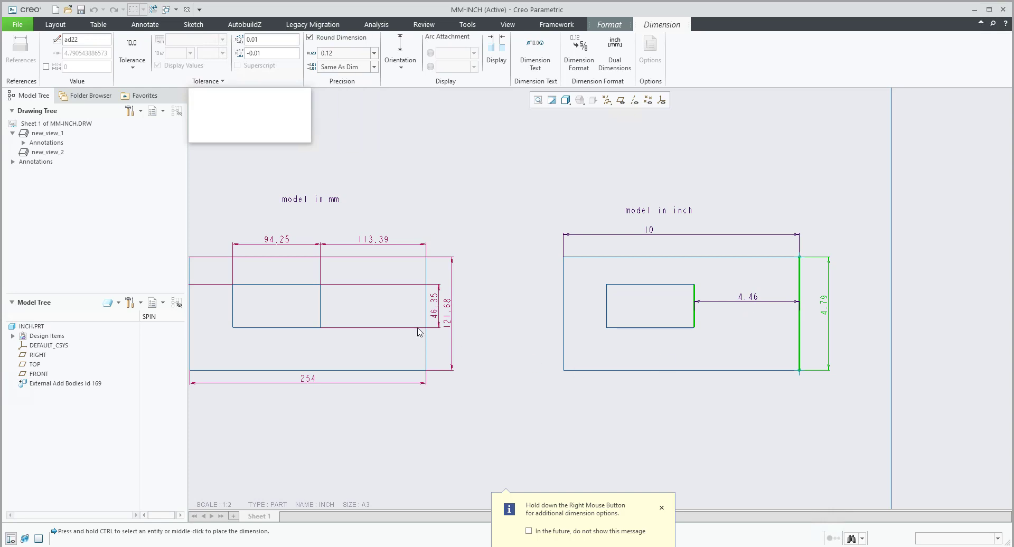
middle_click(503, 207)
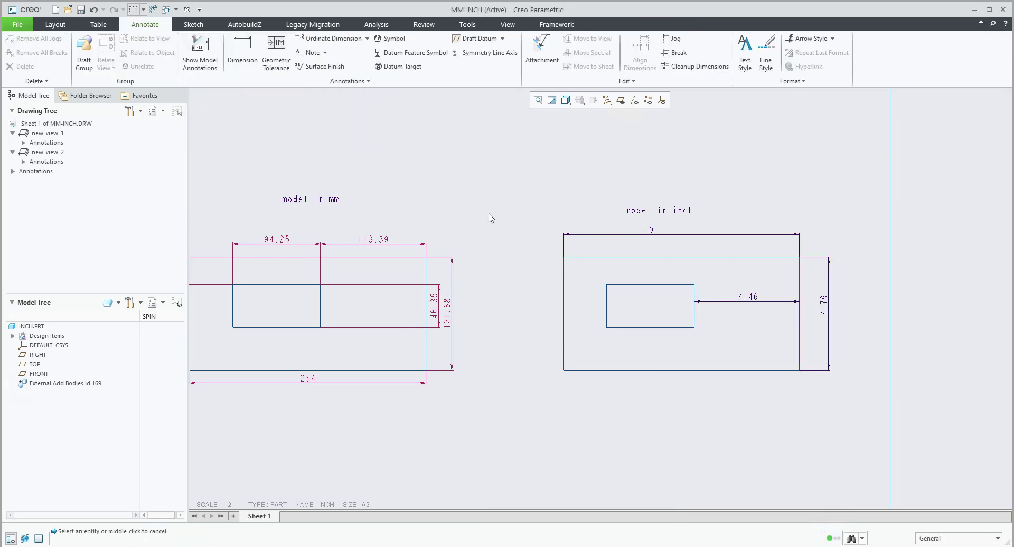
Change the MM view's 121.68 height dimension to 254 and regenerate the part
middle_click_drag(491, 218, 533, 180)
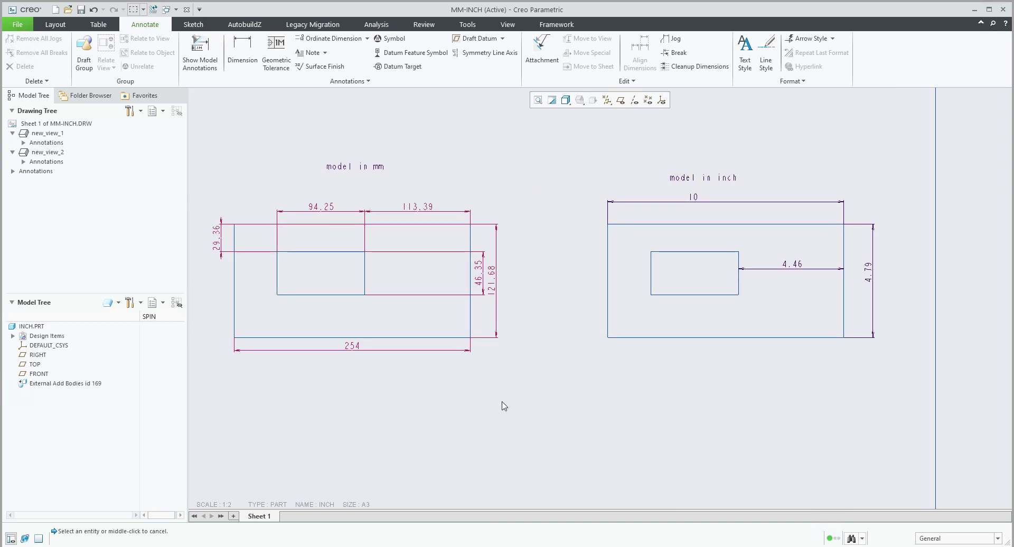
double_click(494, 288)
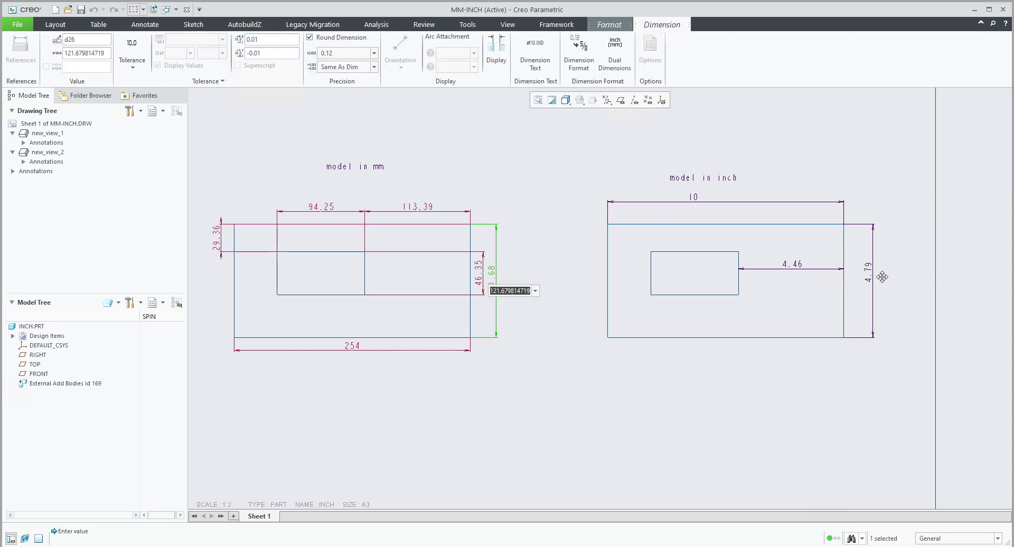
type("254")
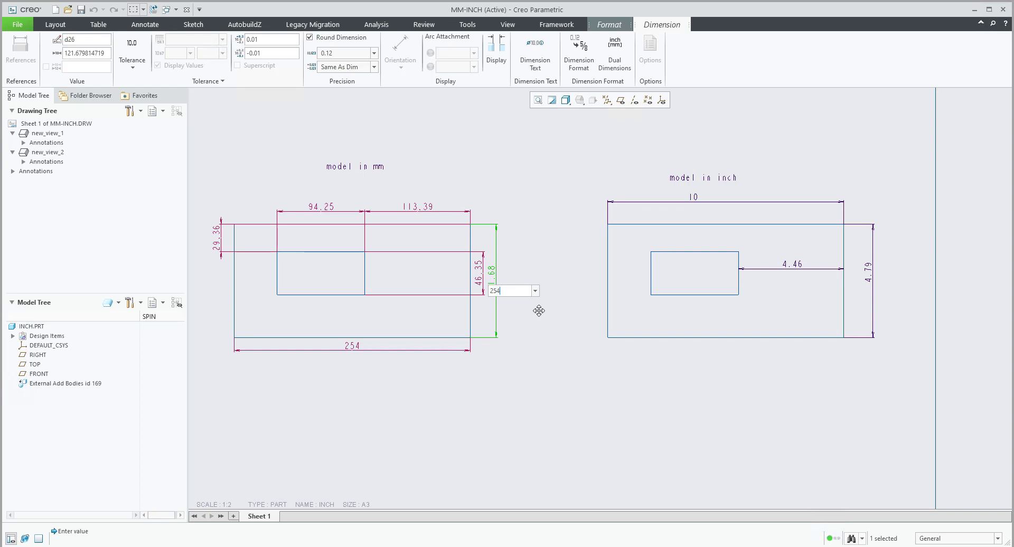
key("Return")
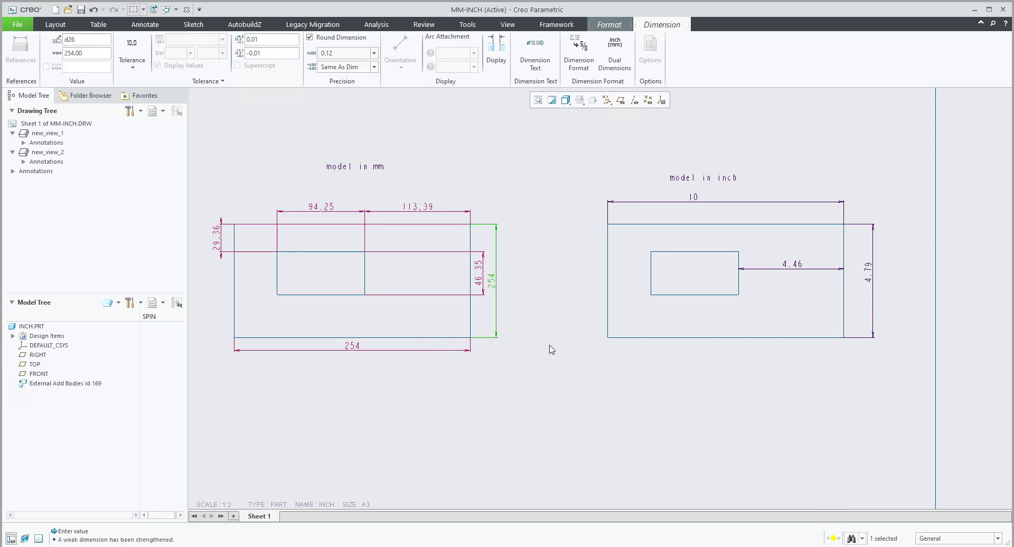
left_click(551, 349)
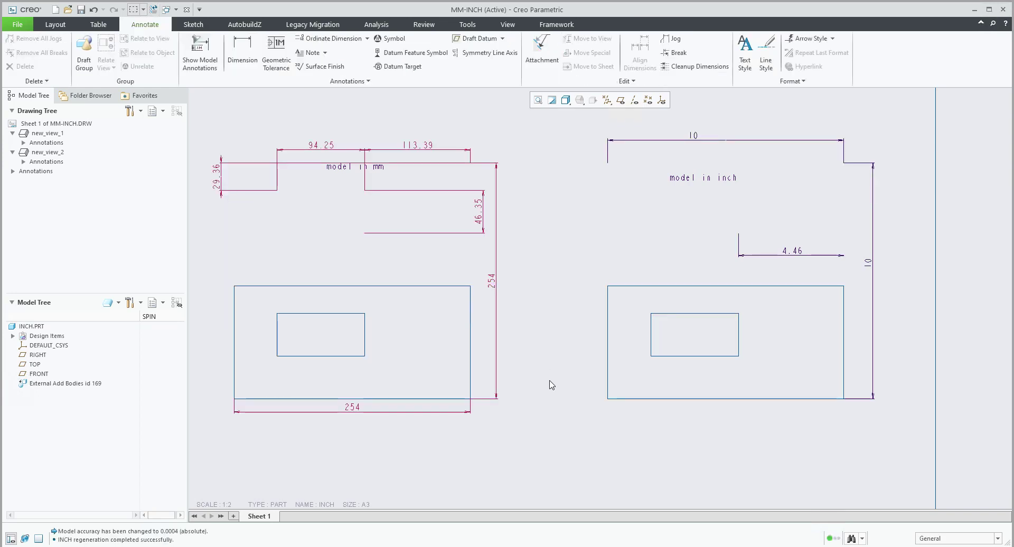
Update Sheet 1 so both views redraw at the new size
right_click(262, 517)
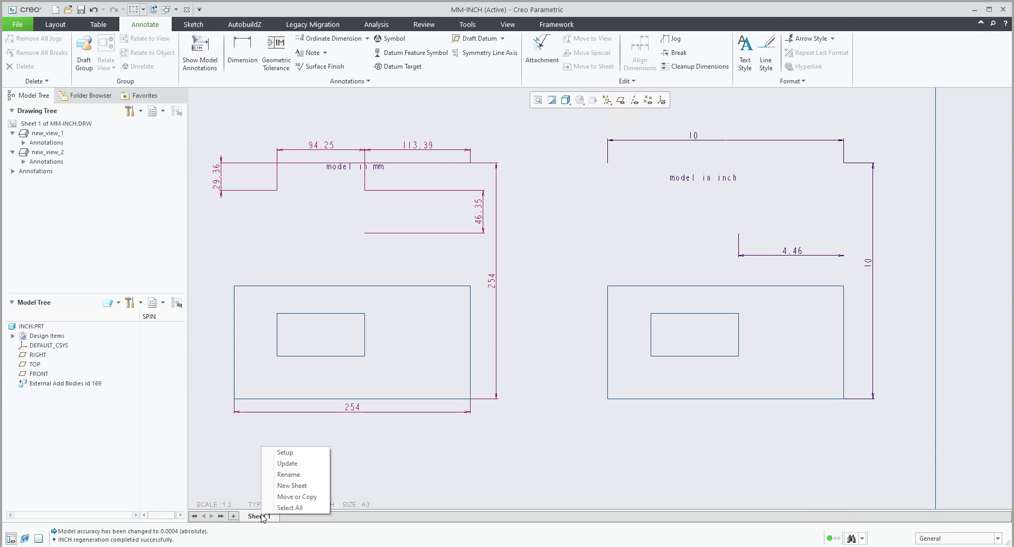
left_click(287, 463)
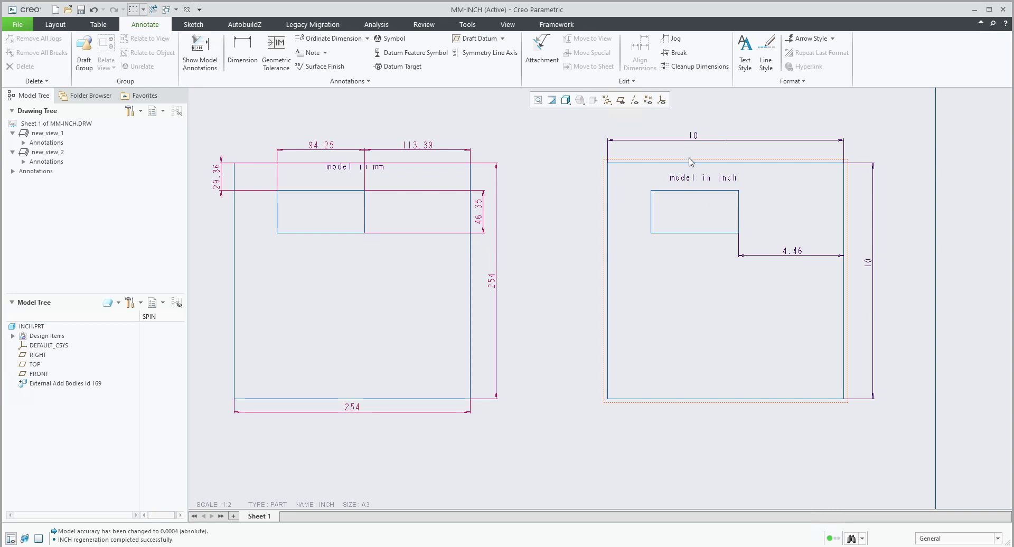
left_click(346, 173)
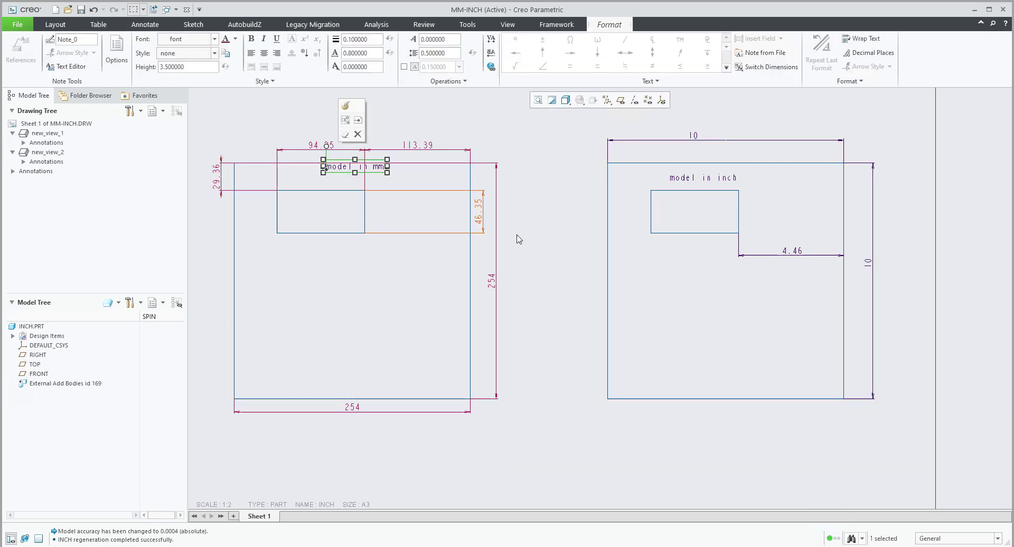
left_click(374, 304)
Move the MM view lower and lift the 'model in inch' note above the 10 dimension
left_click(352, 281)
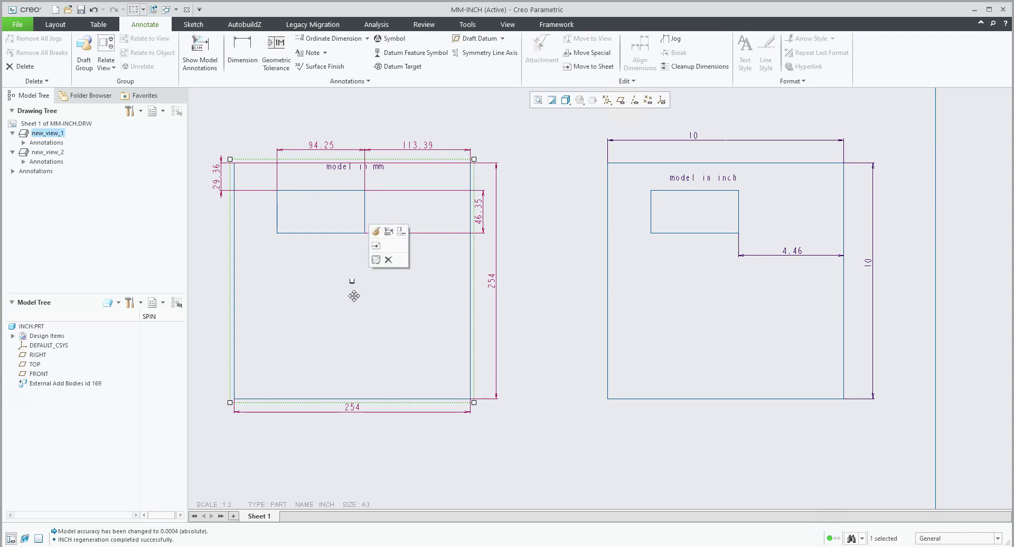
left_click_drag(351, 287, 352, 326)
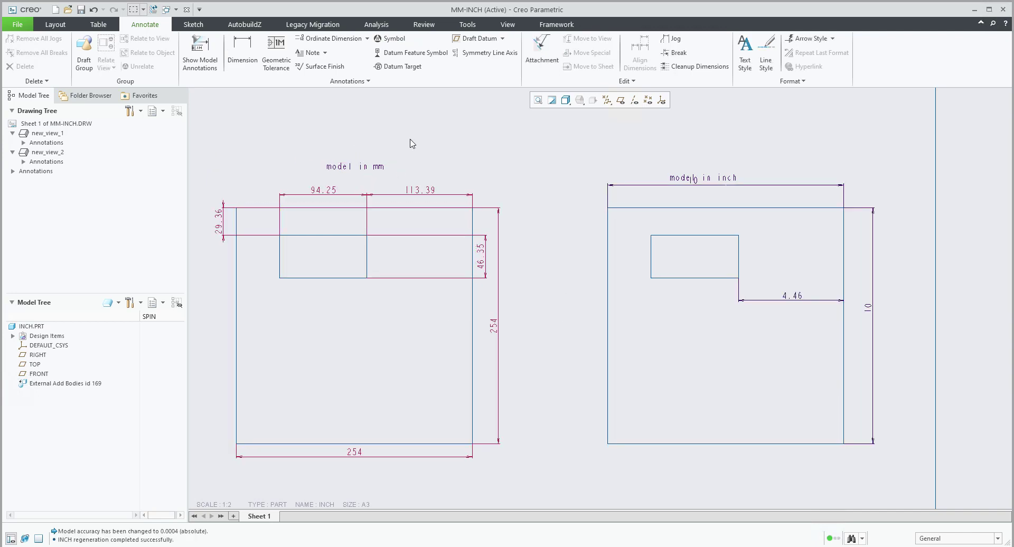
left_click(694, 181)
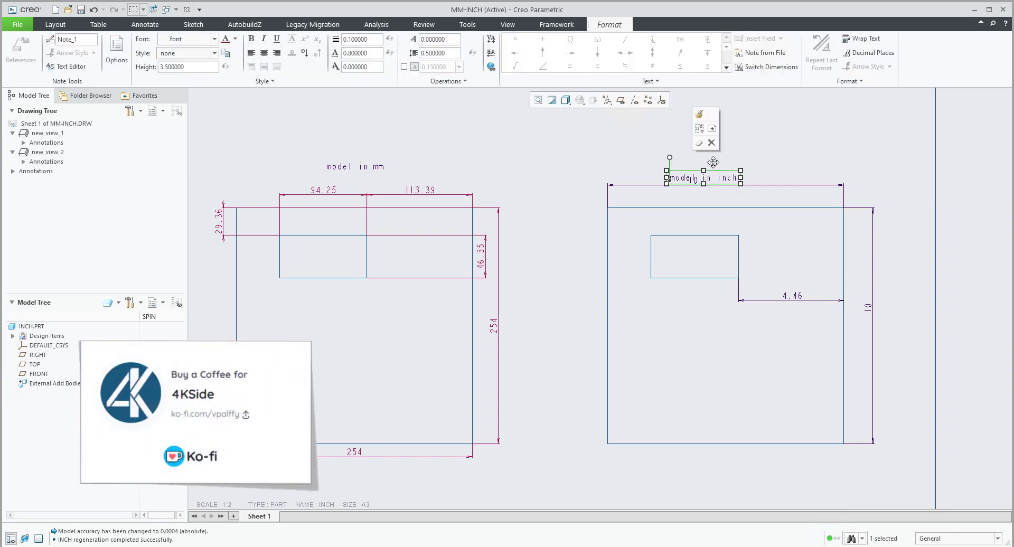
left_click_drag(718, 172, 728, 154)
left_click(641, 178)
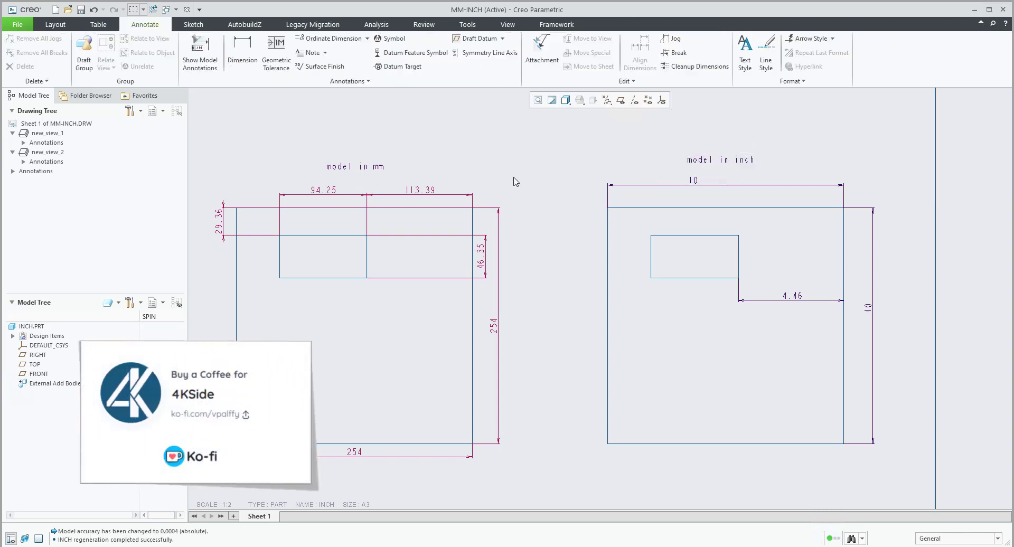